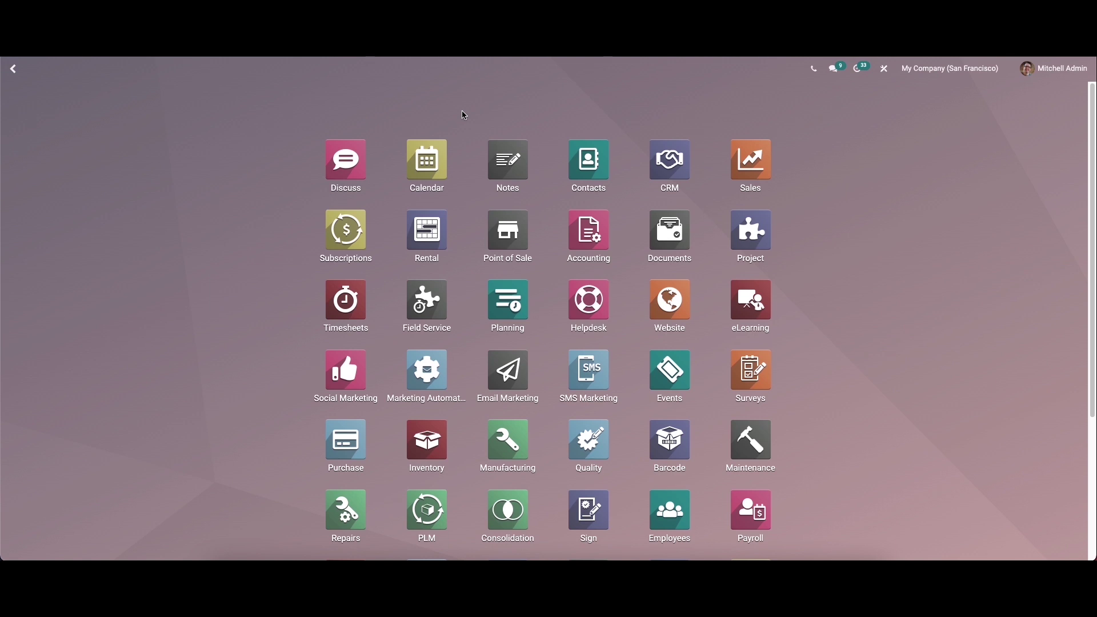
- Open Data Cleaning and view duplicates by the Contact, Country State, Lead/Opportunity, and All rules
type("dat")
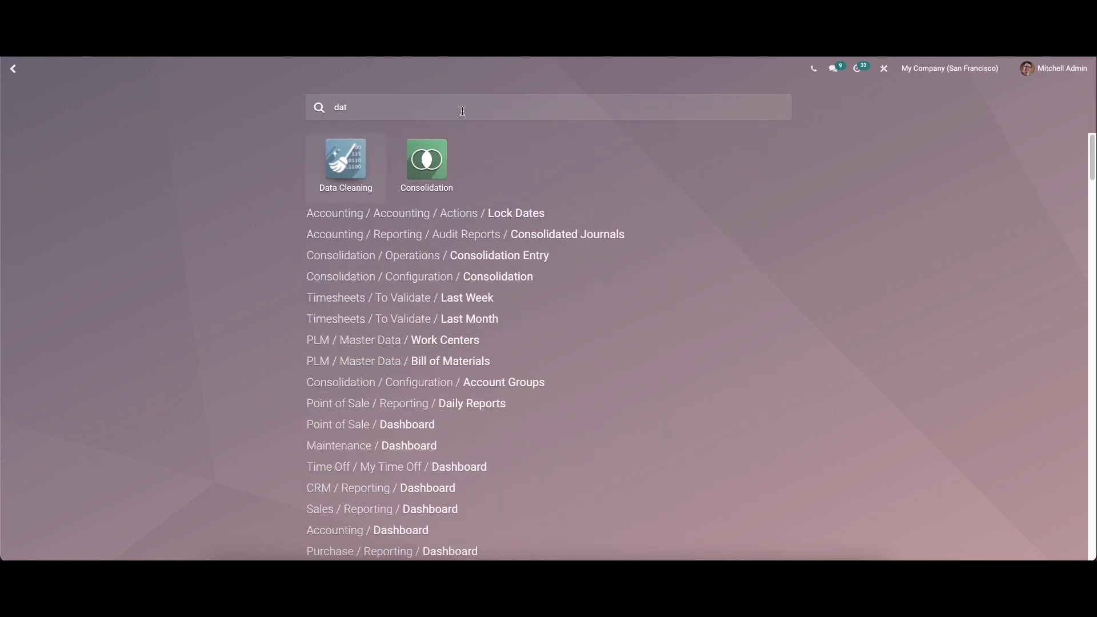
left_click(357, 165)
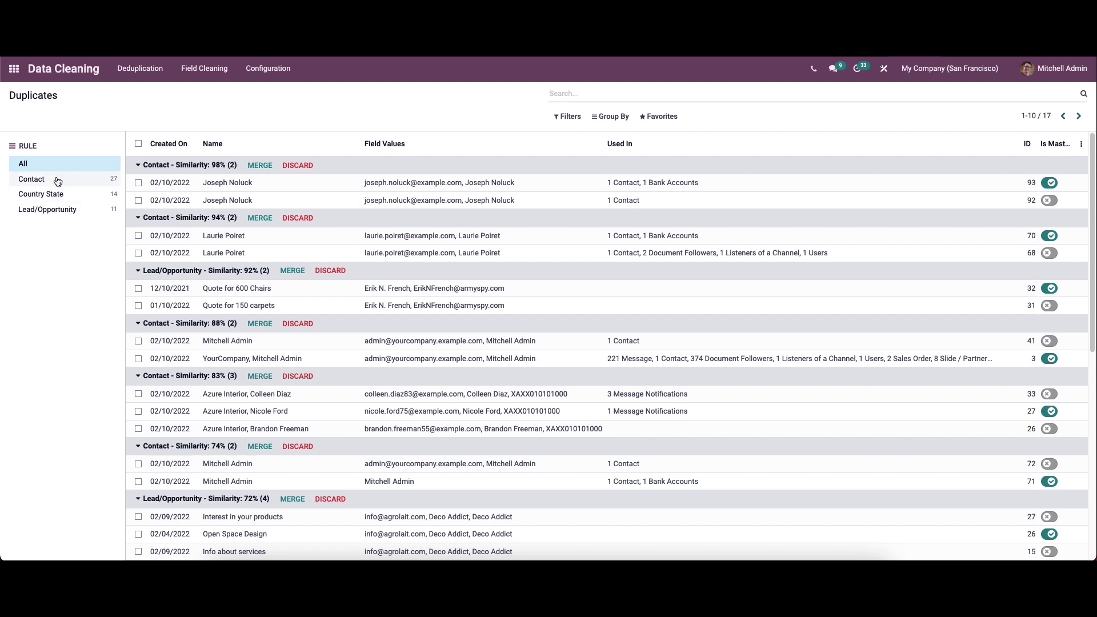
left_click(57, 182)
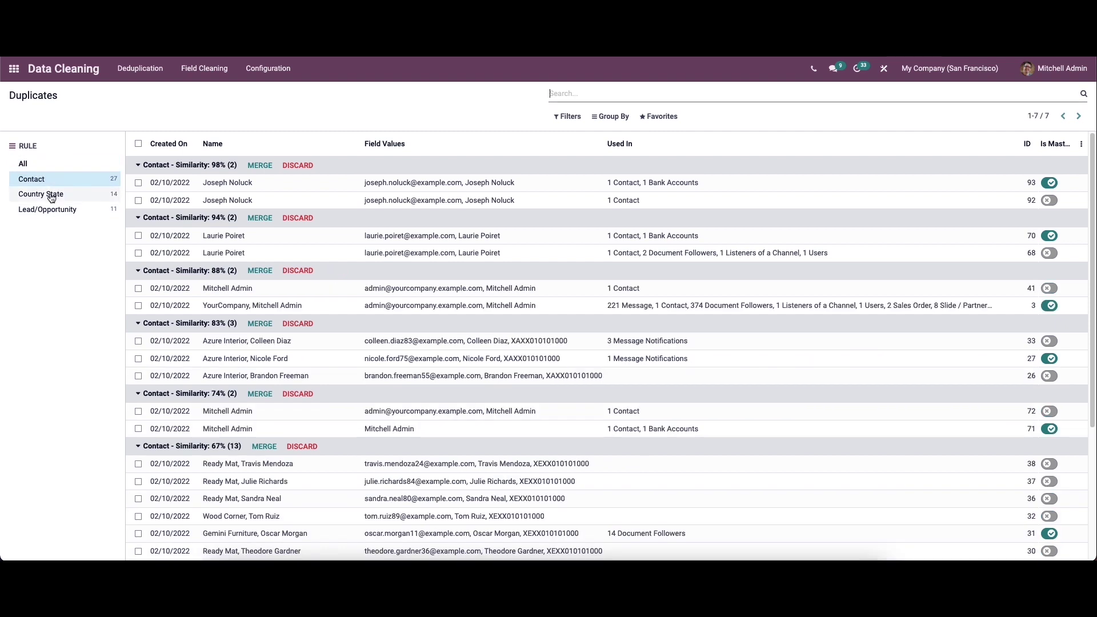
left_click(52, 195)
left_click(52, 211)
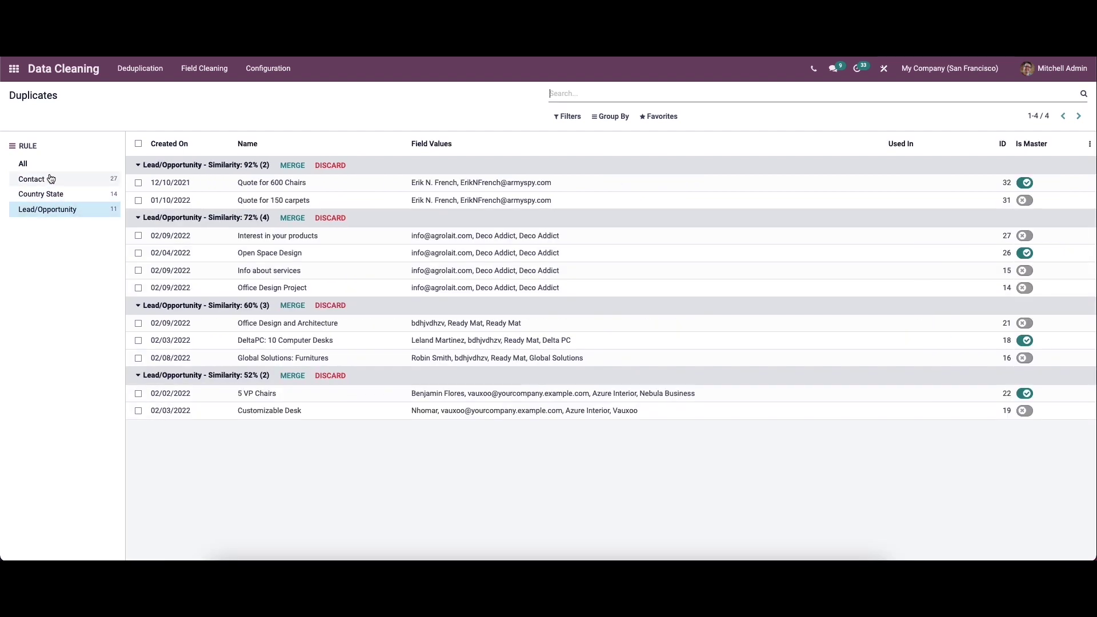
left_click(54, 166)
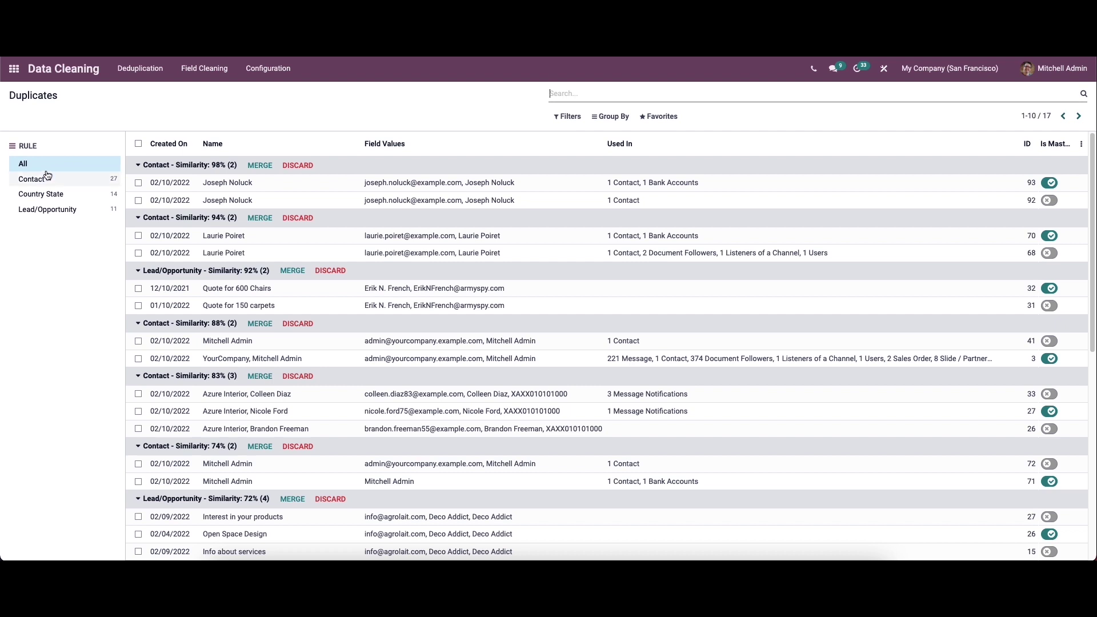
left_click(256, 79)
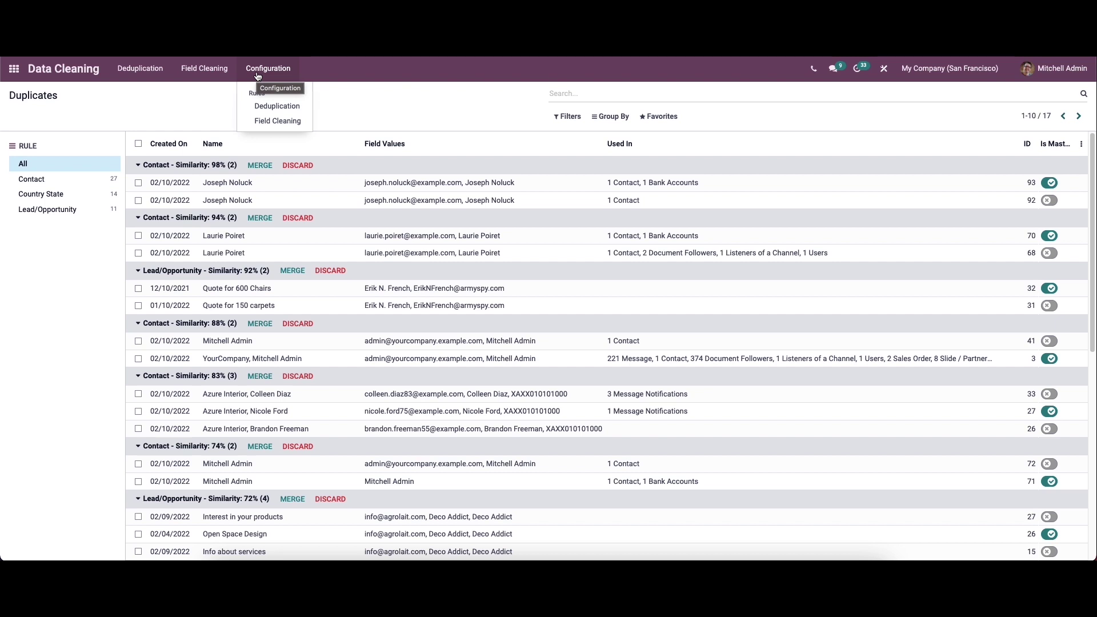
- Open the CRM Tag rule from the Deduplication rules list, then go back to the list
left_click(277, 104)
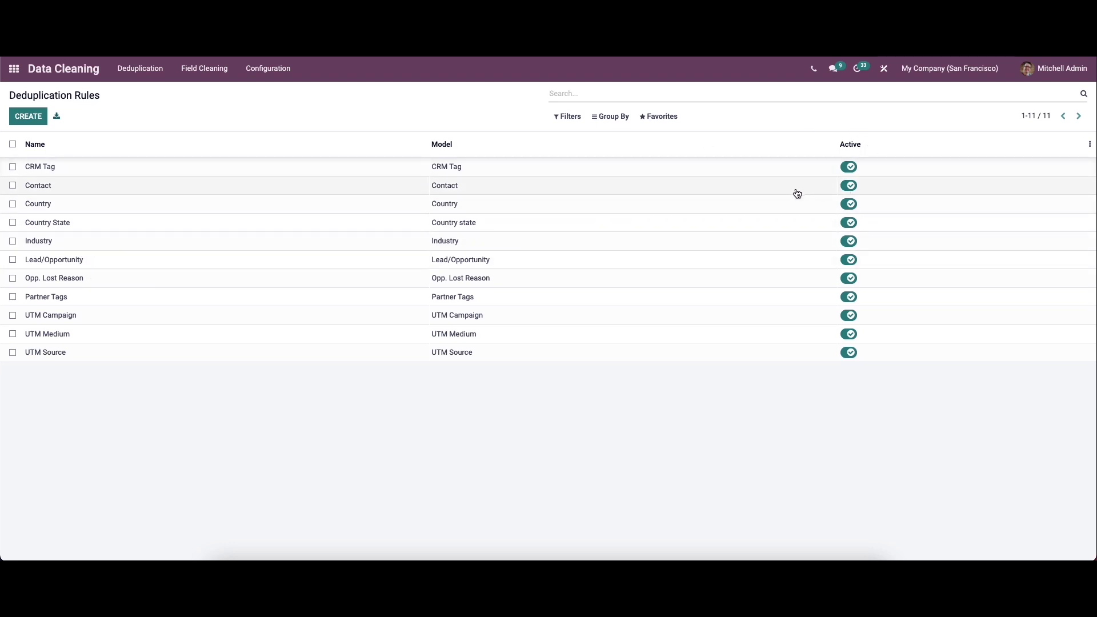
left_click(258, 171)
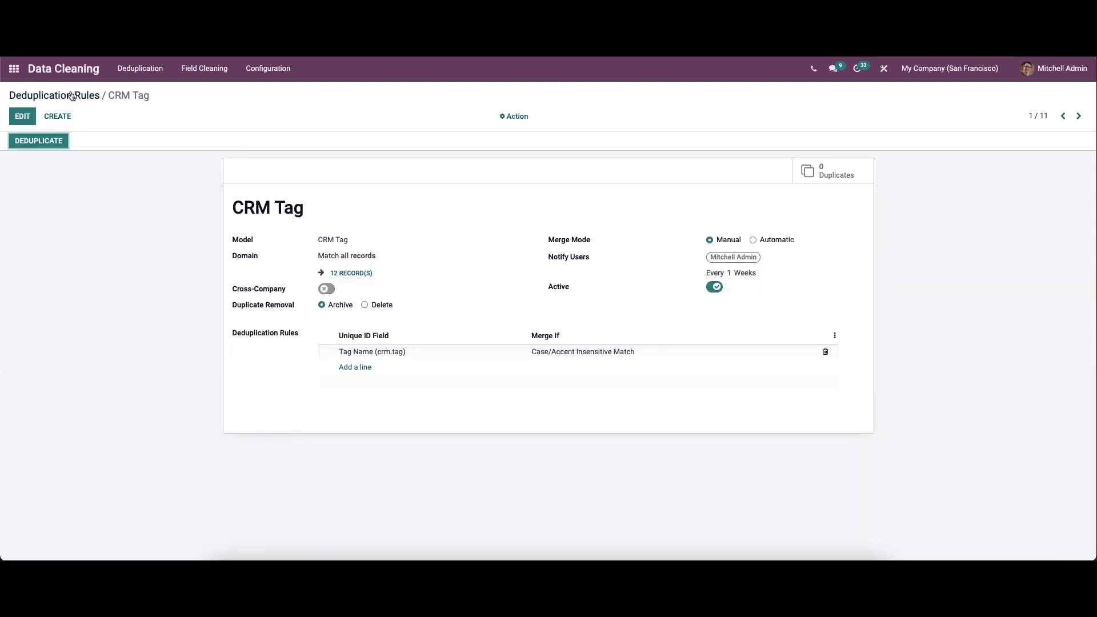
left_click(72, 96)
- Create a new deduplication rule named 'Contact' that applies to the Contact model
left_click(32, 118)
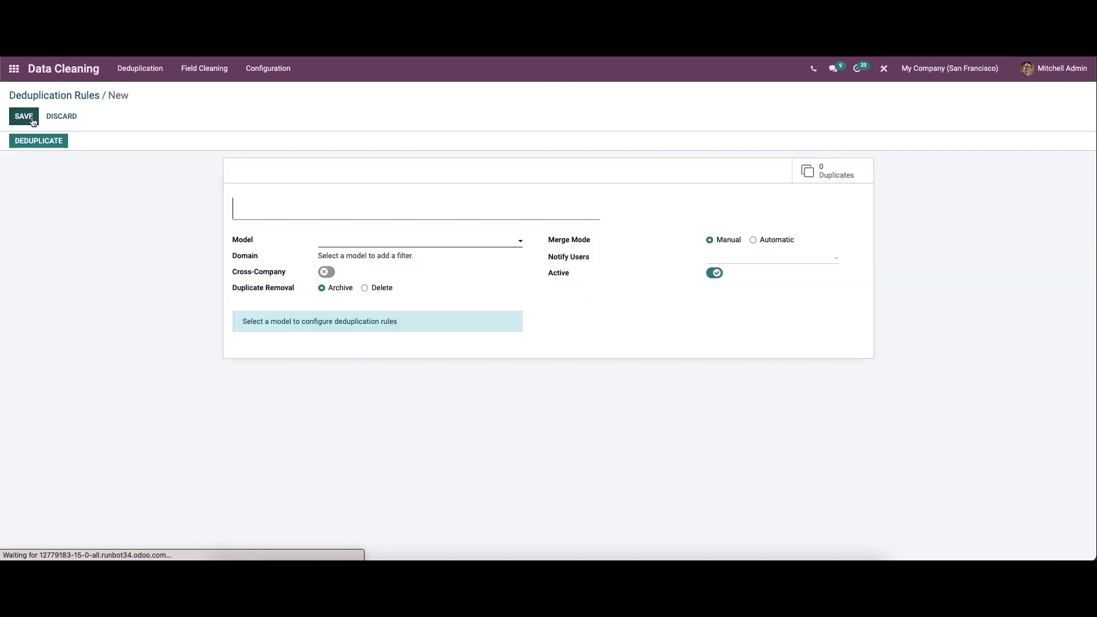
left_click(318, 213)
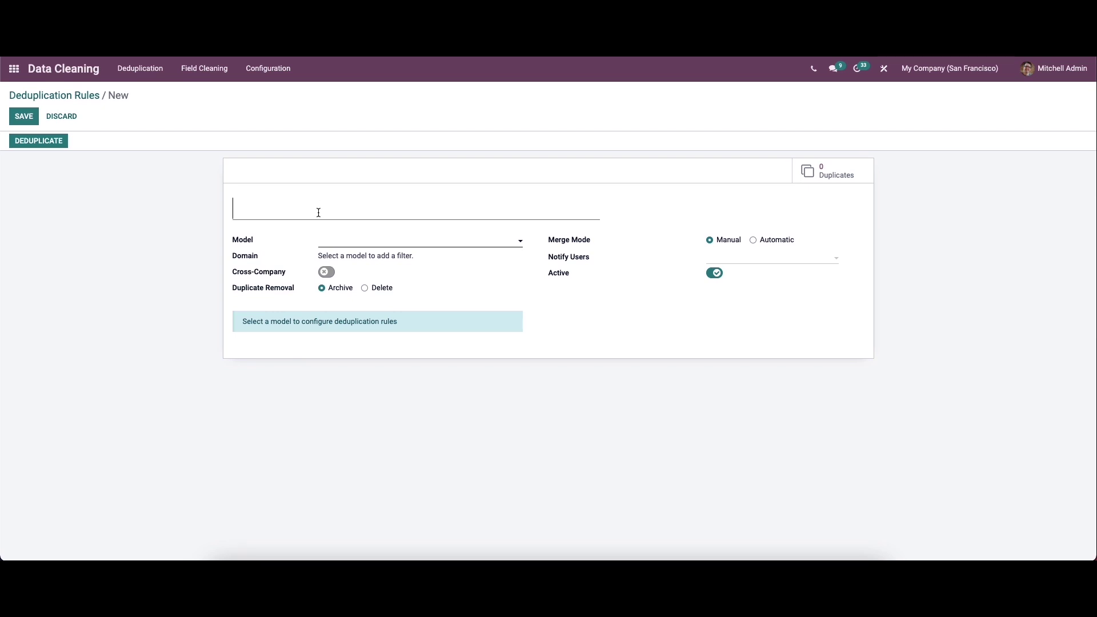
type("Contact")
left_click(338, 246)
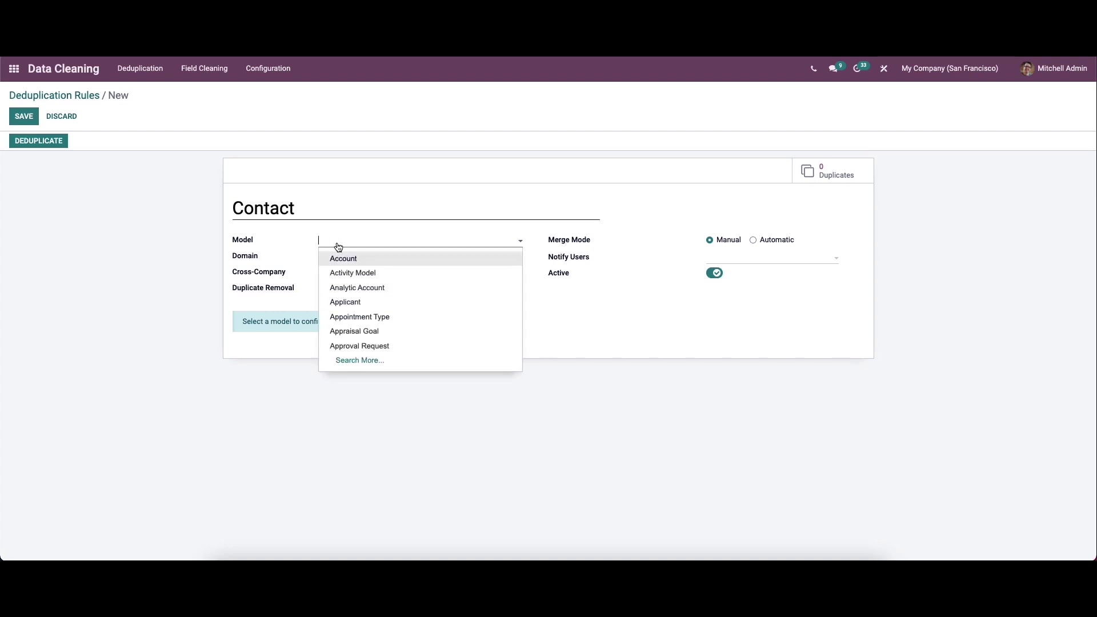
type("cont")
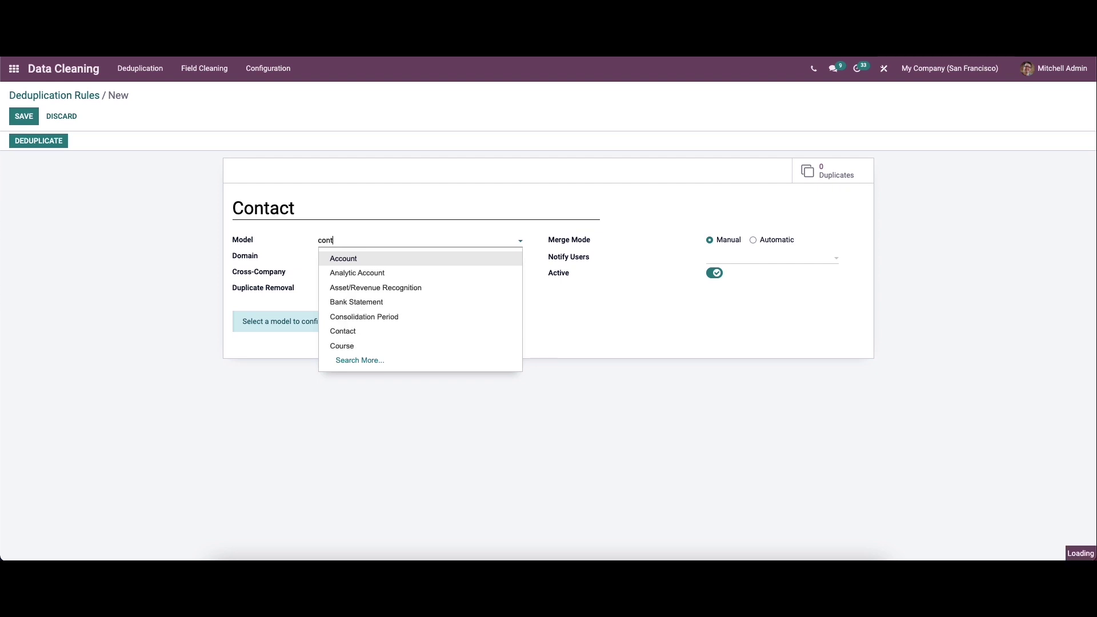
type("act")
left_click(343, 258)
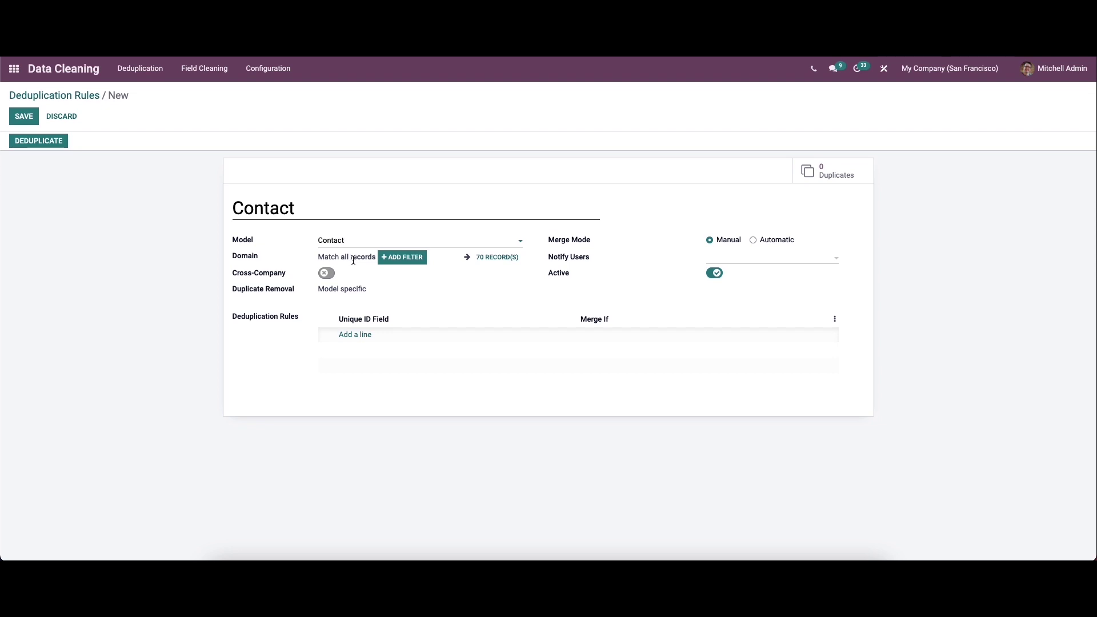
- Remove the ID = 1 domain condition and enable Cross-Company, leaving Notify Users empty
left_click(393, 257)
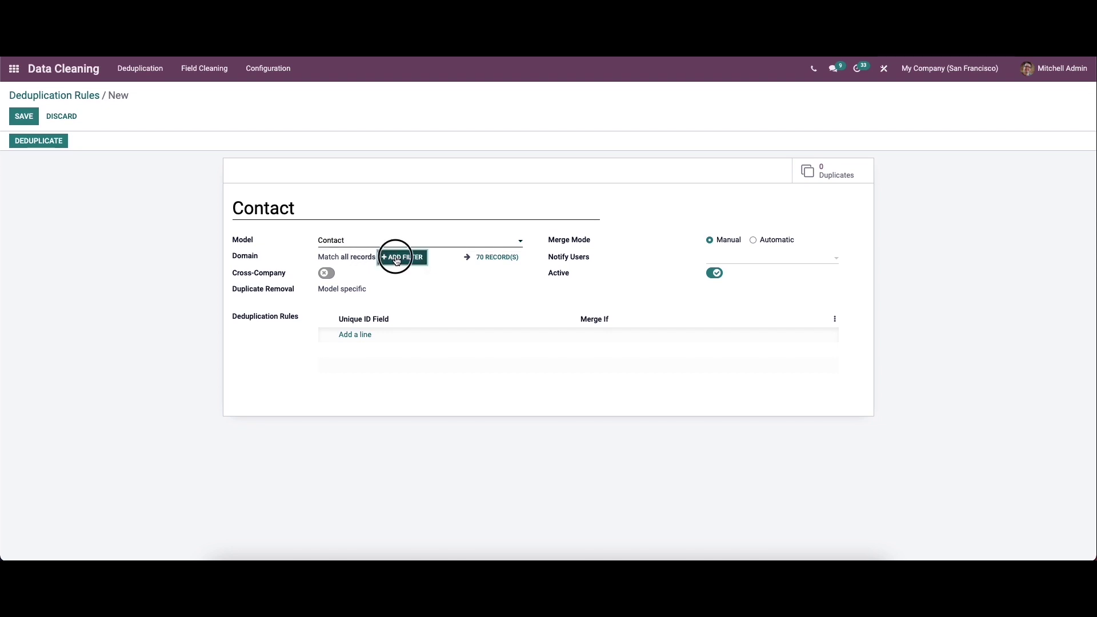
left_click(394, 273)
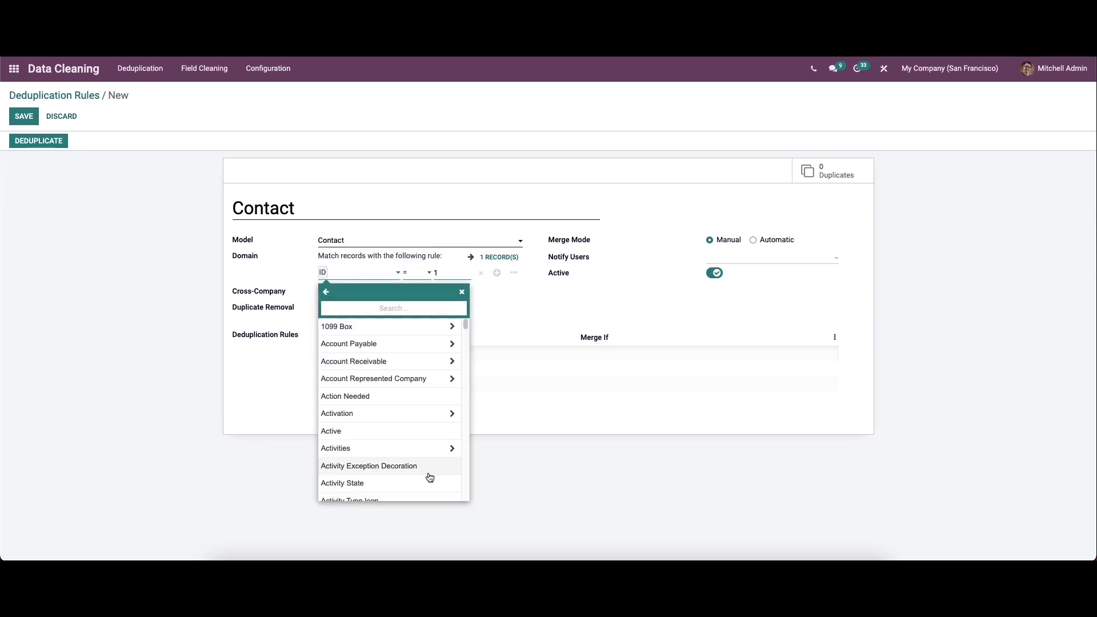
left_click(484, 274)
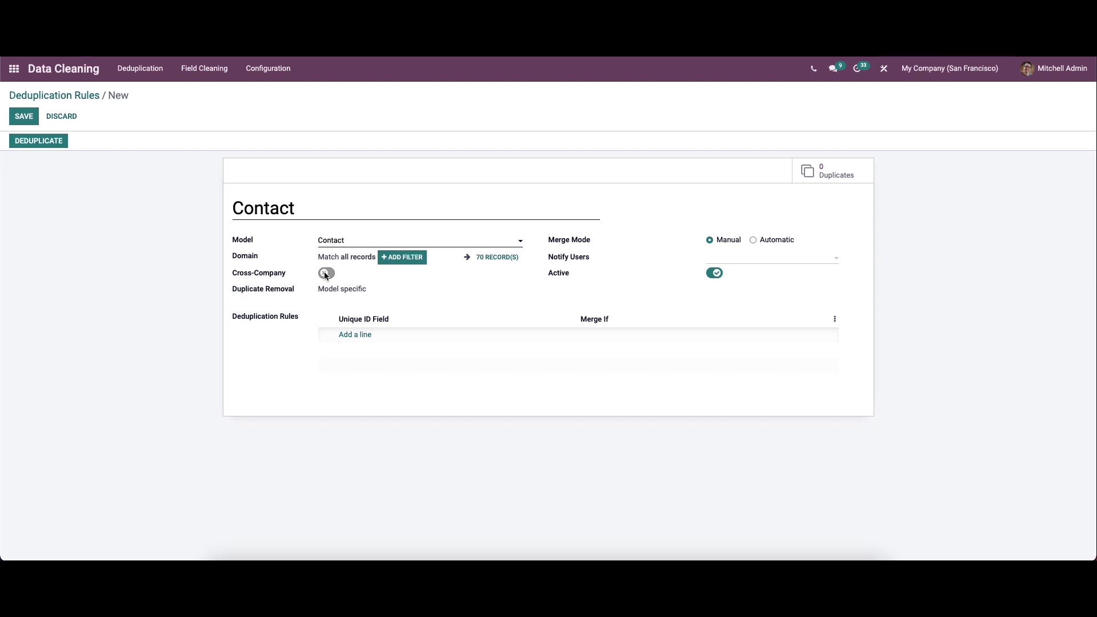
left_click(326, 274)
left_click(714, 266)
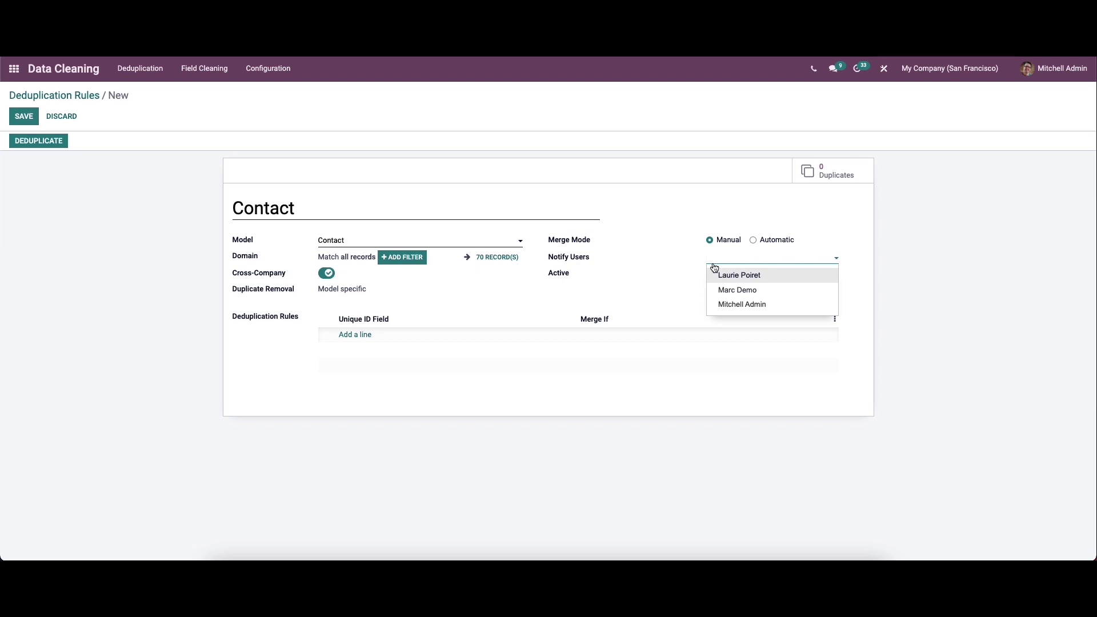
left_click(722, 258)
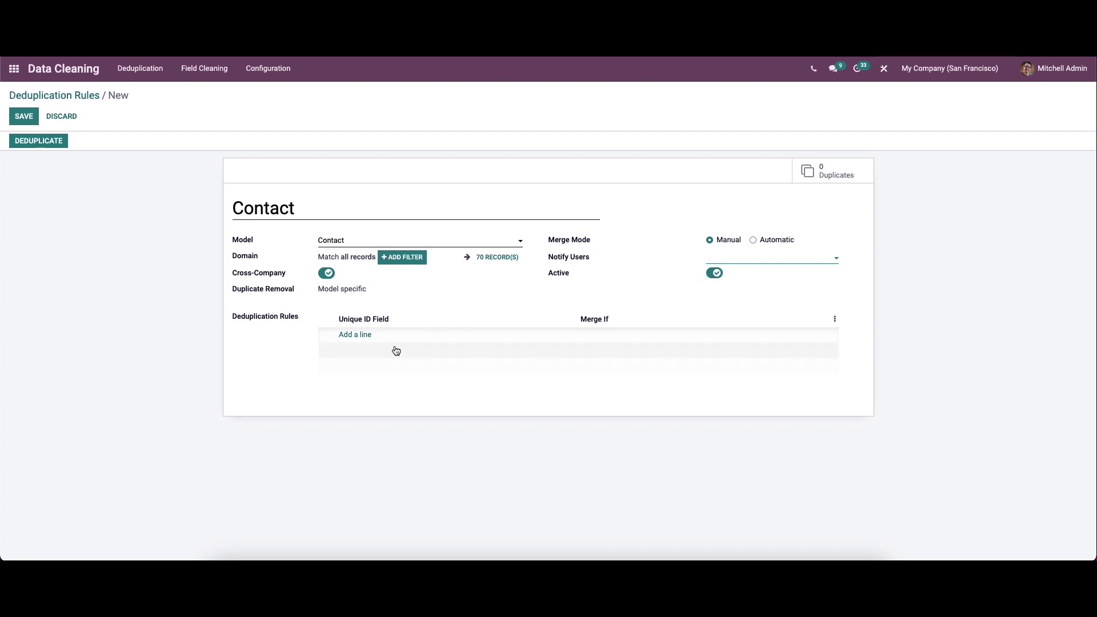
- Add a deduplication criterion matching the Name field with Exact Match
left_click(364, 337)
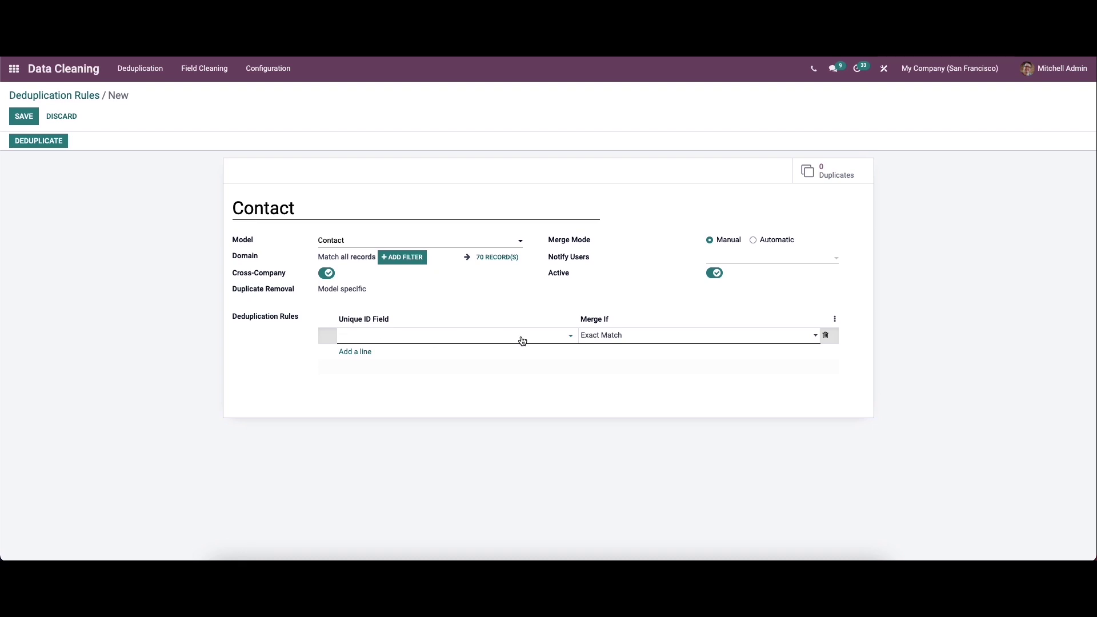
left_click(619, 338)
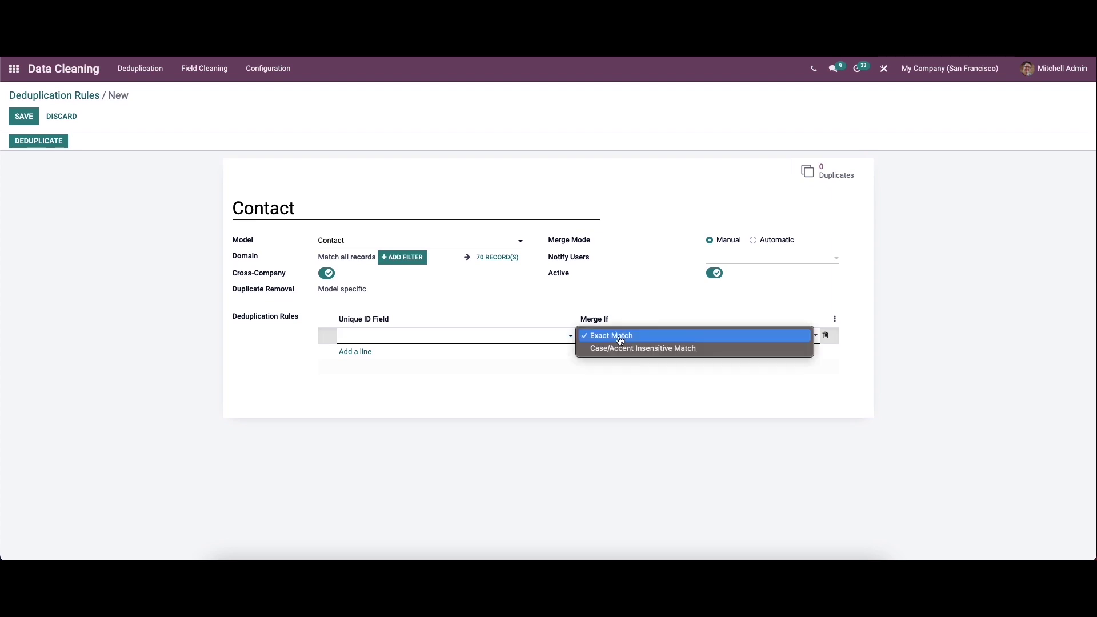
left_click(464, 338)
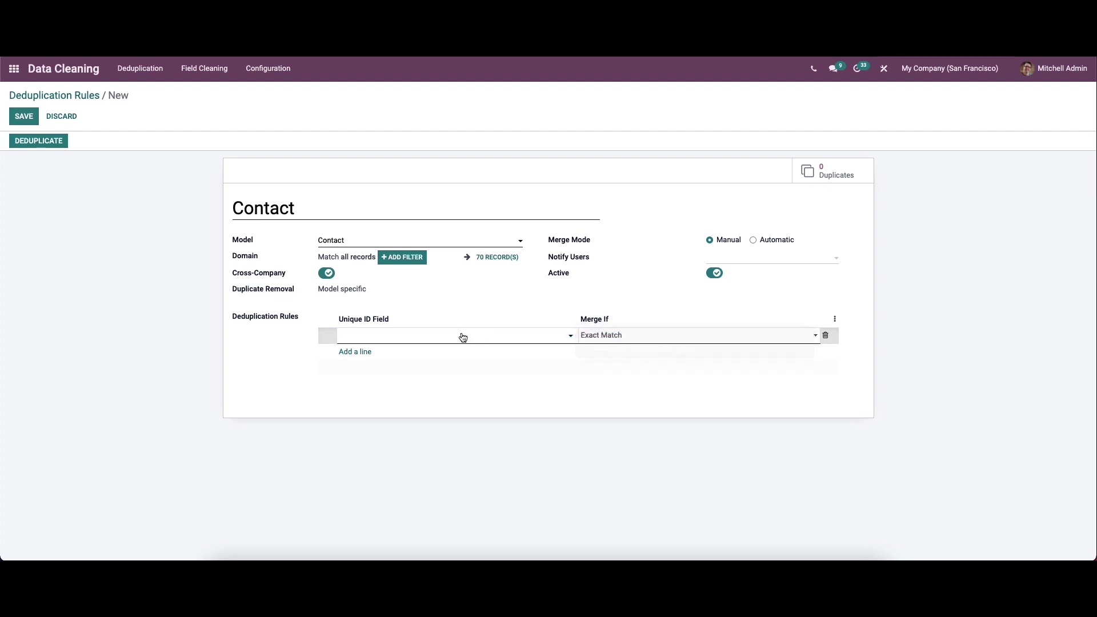
left_click(449, 342)
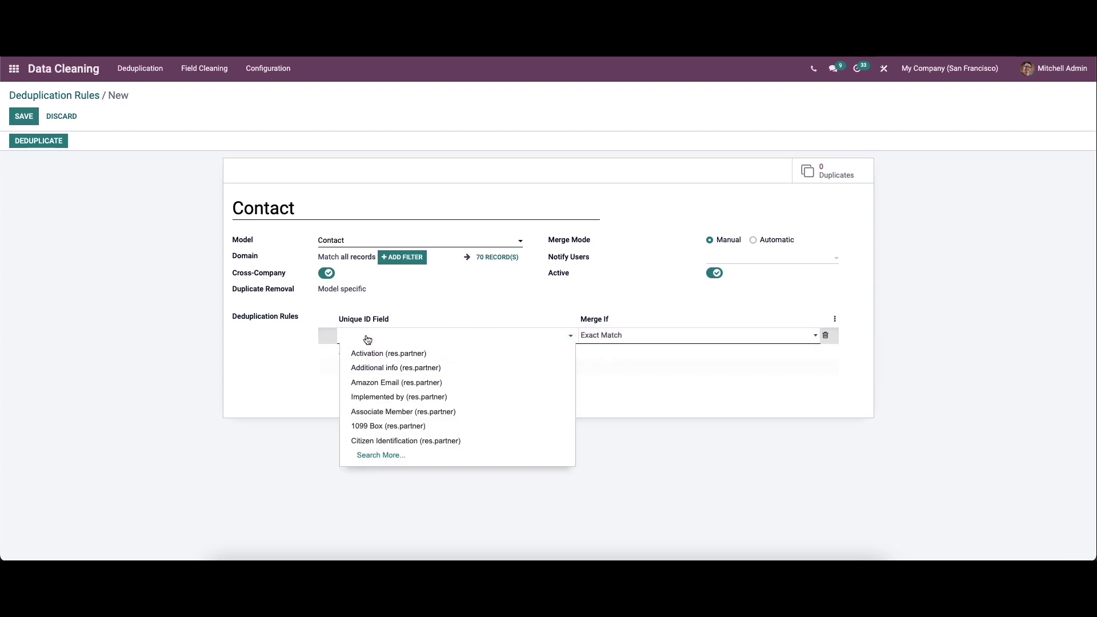
type("name")
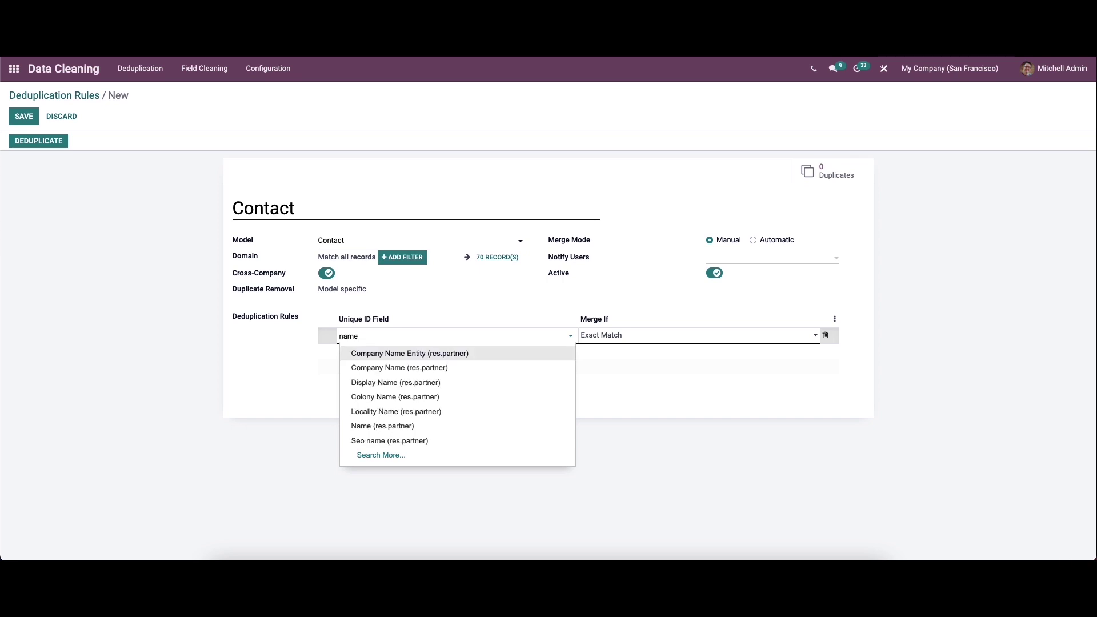
left_click(399, 425)
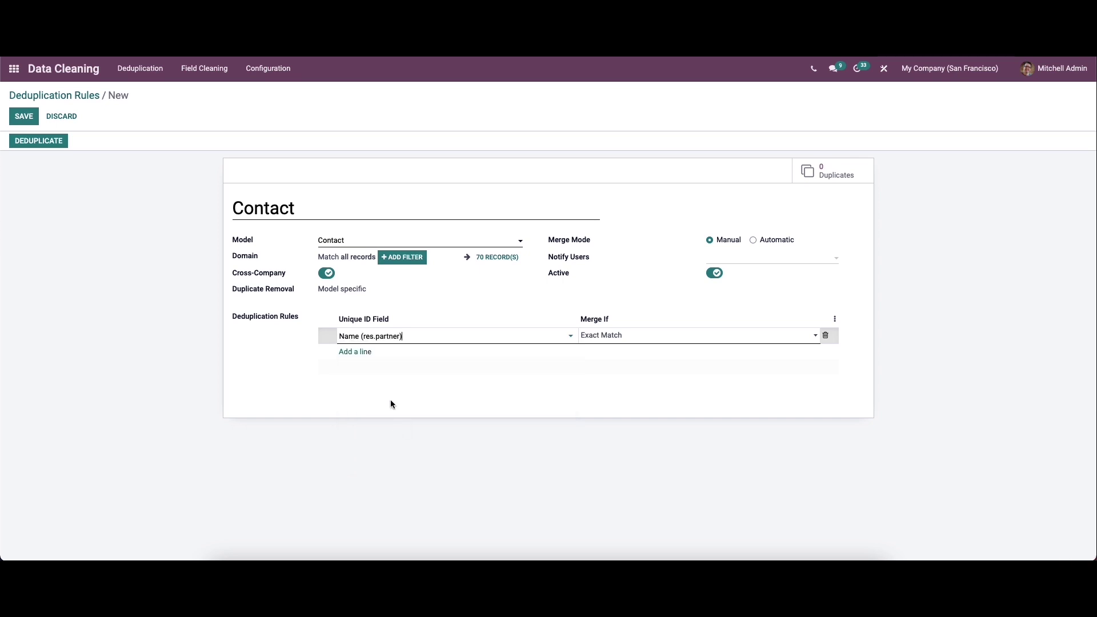
left_click(362, 357)
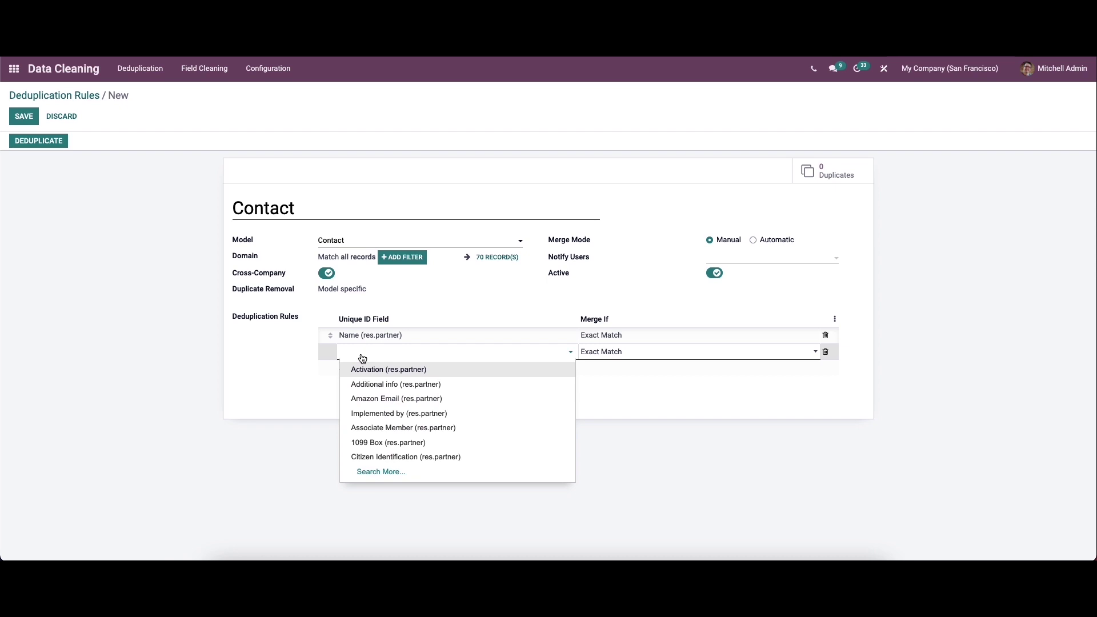
- Add Contact Address Complete as a unique ID field and save the rule
type("con")
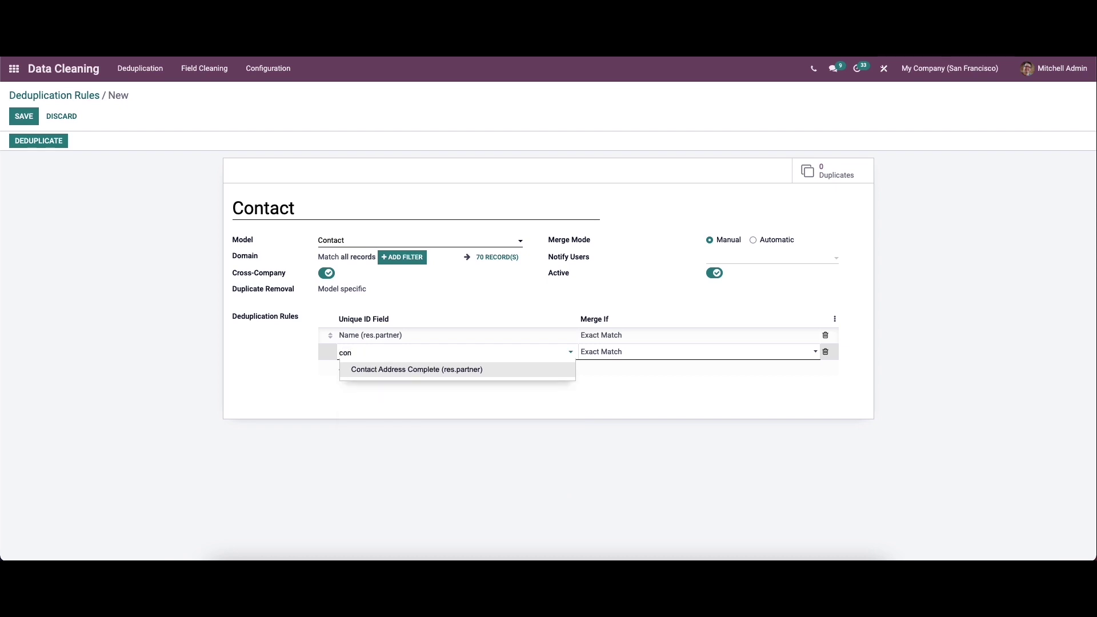
left_click(379, 370)
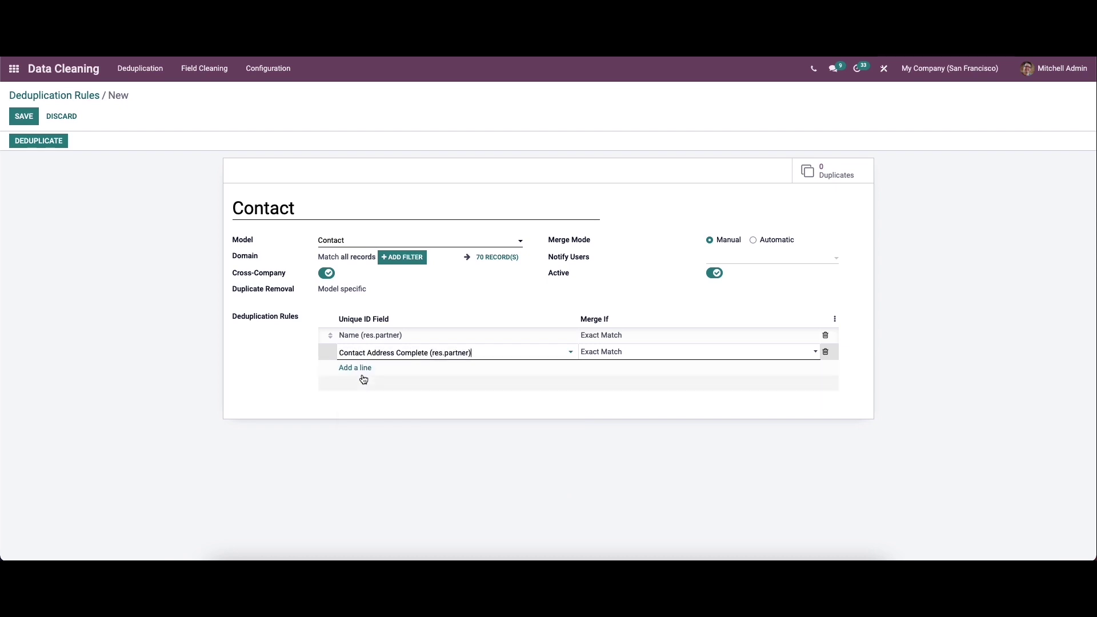
left_click(25, 117)
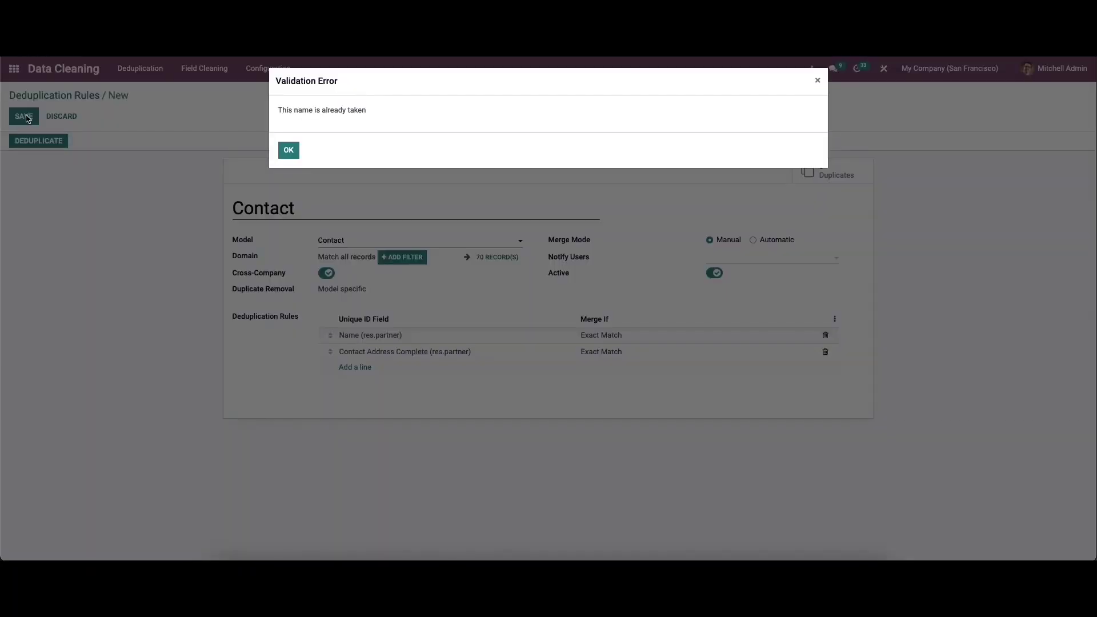
- Dismiss the name-taken error, rename the rule 'Contact duplication', and save it
left_click(288, 150)
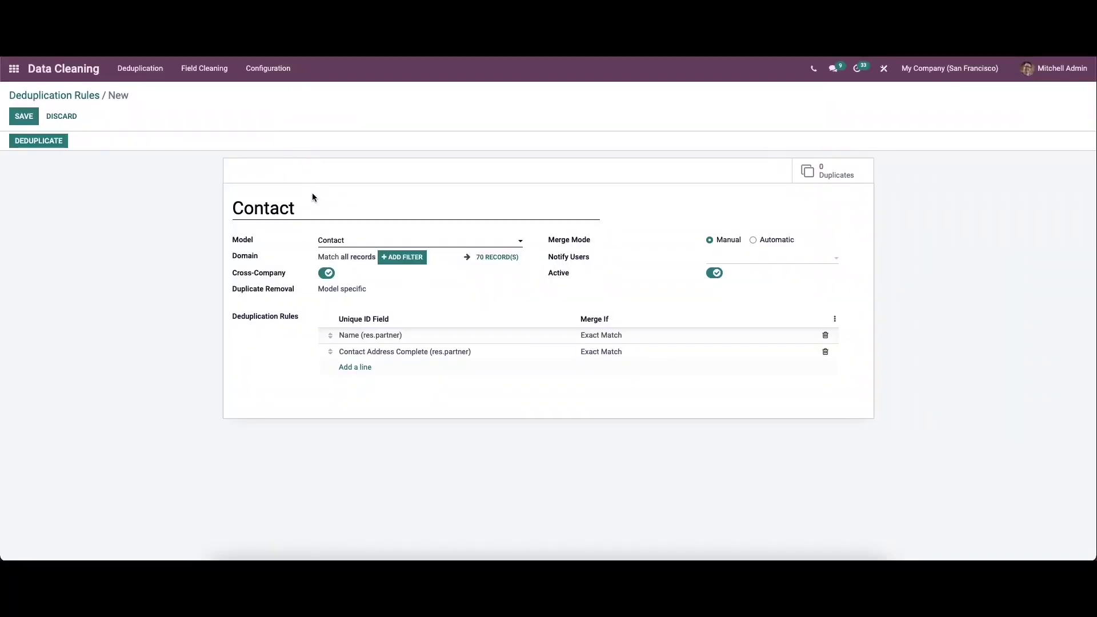
left_click(322, 206)
type("du")
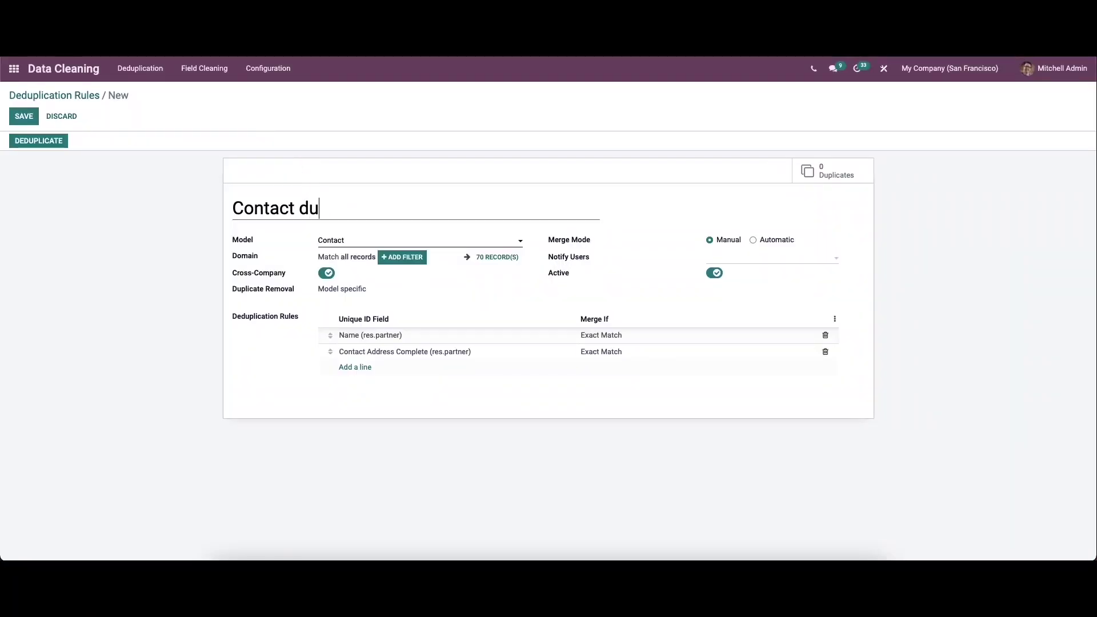
type("plication")
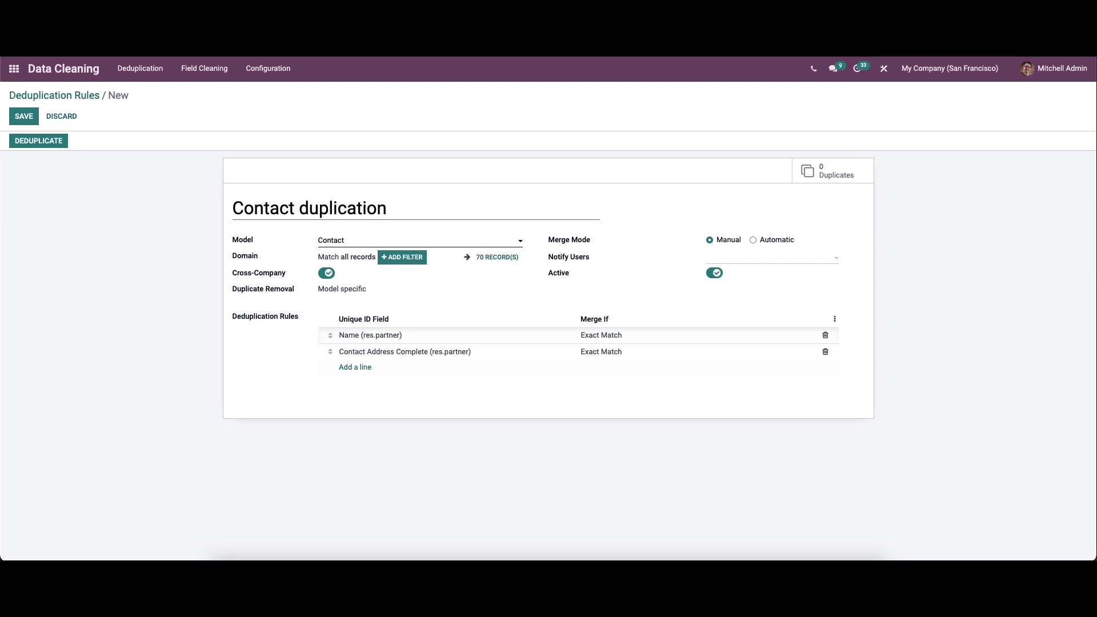
left_click(17, 122)
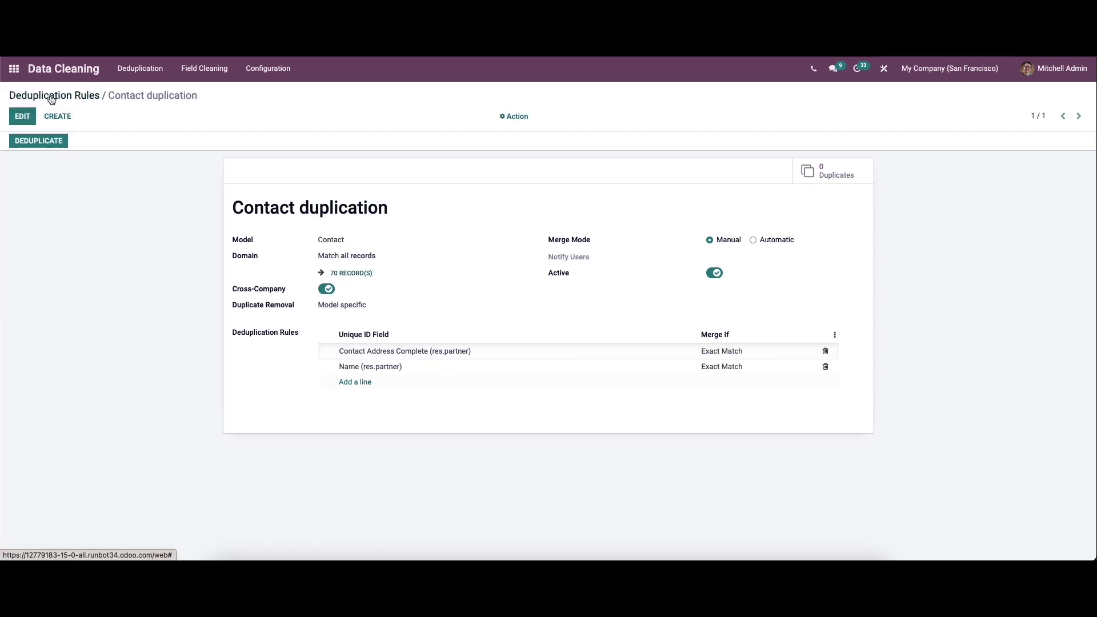
left_click(52, 97)
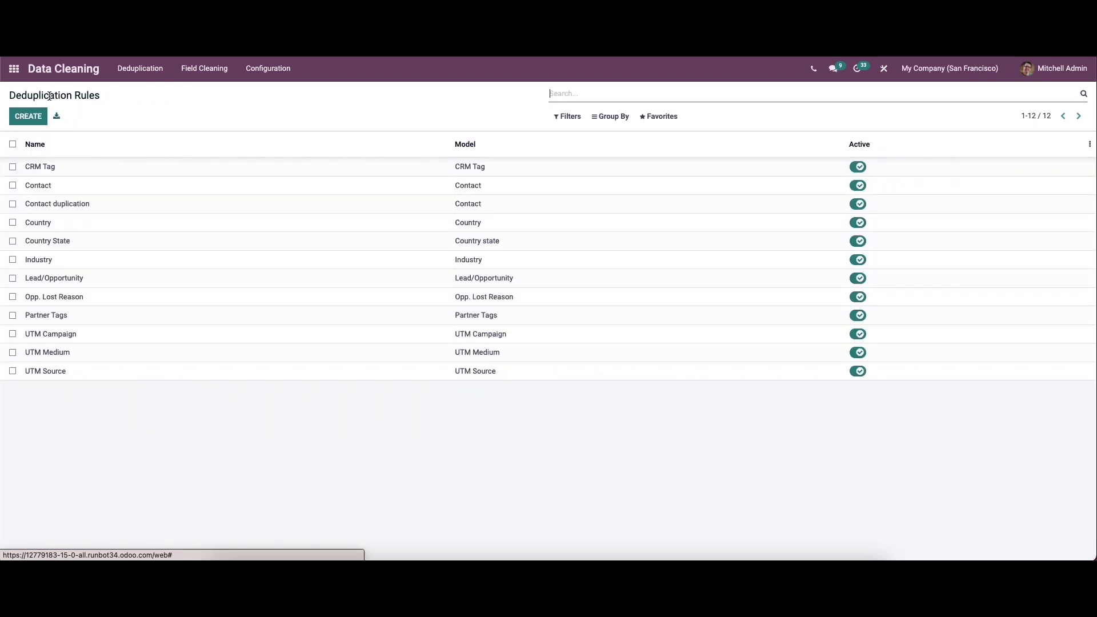
- In Contacts, create and save a contact named 'Alexander', copying the name
left_click(15, 69)
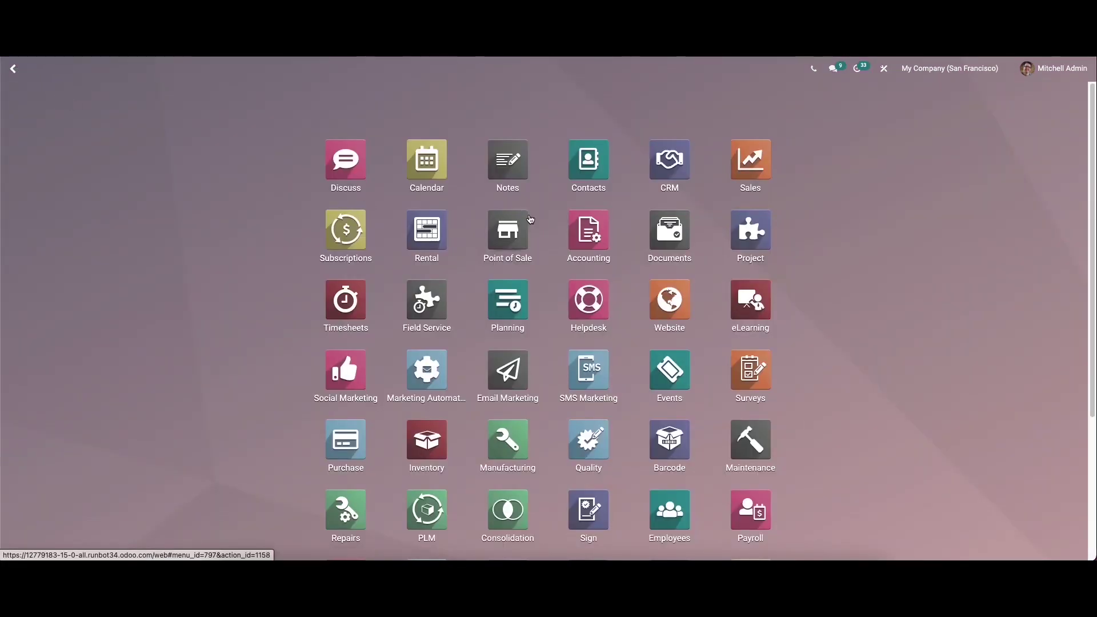
left_click(581, 168)
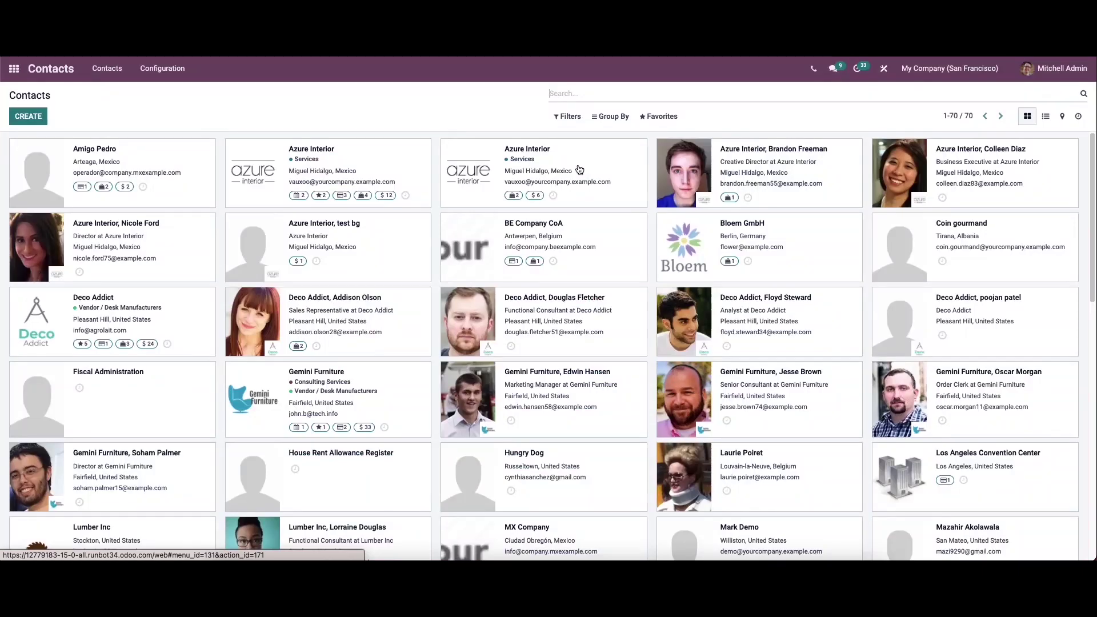
left_click(28, 117)
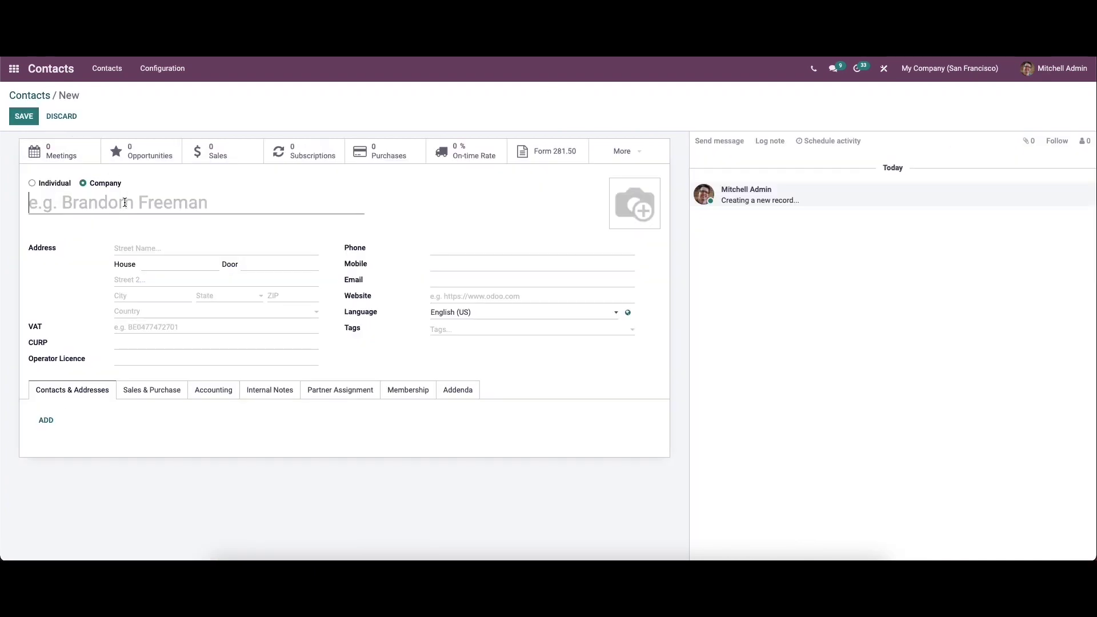
type("A")
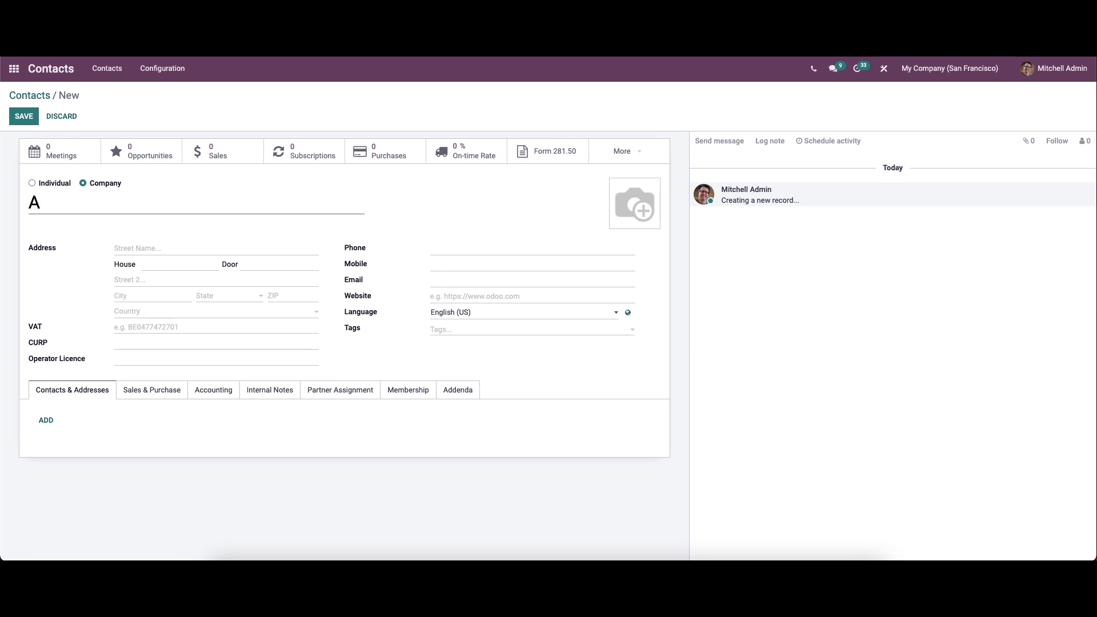
type("lex")
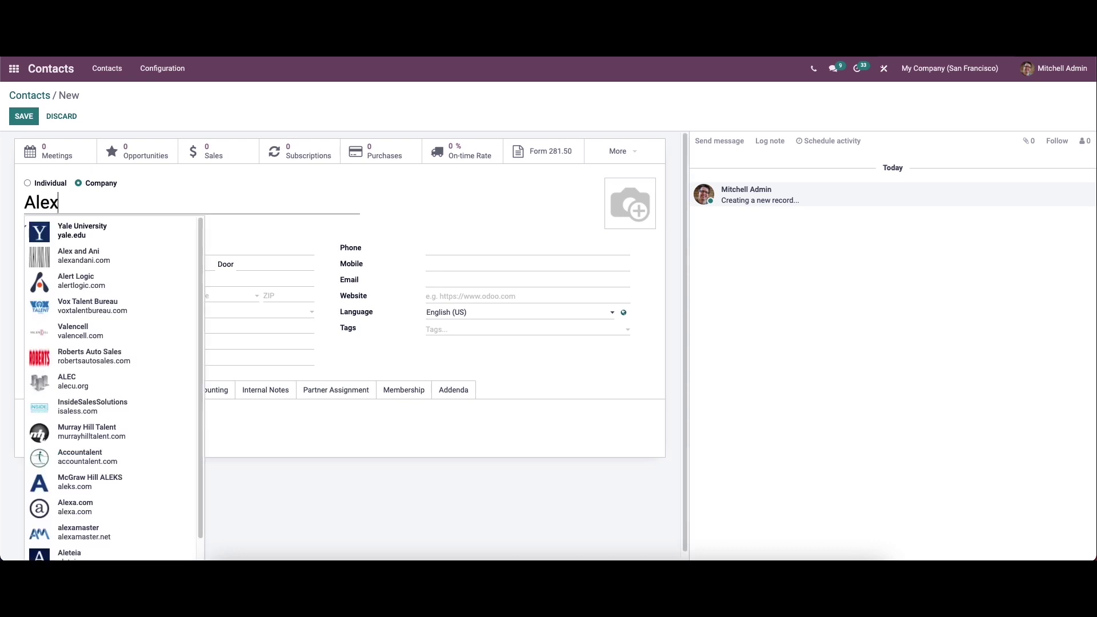
type("ander")
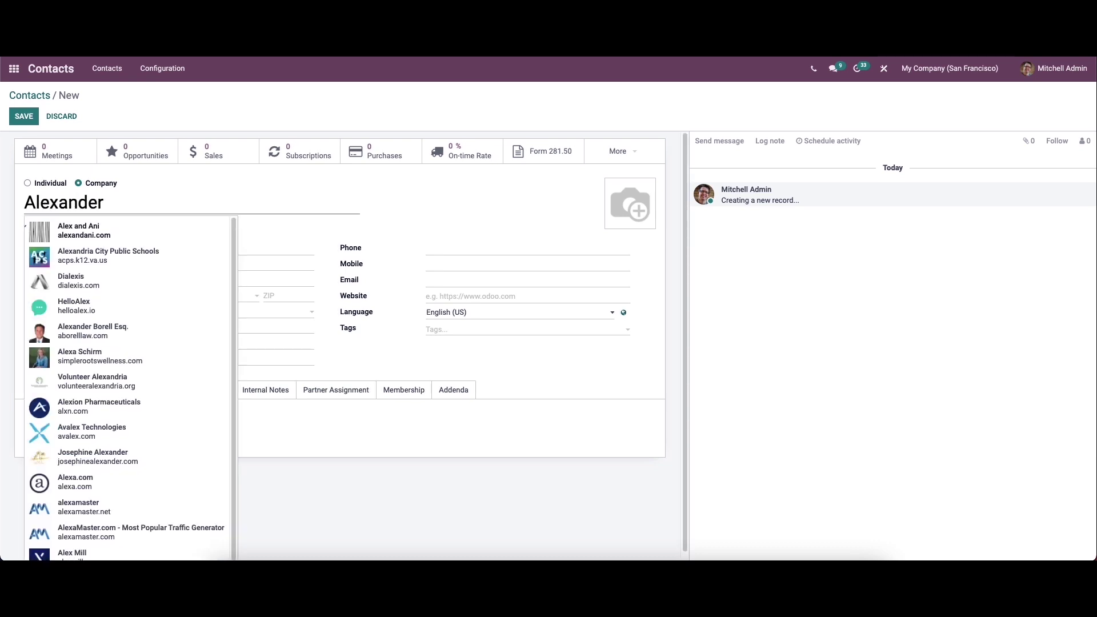
left_click(109, 209)
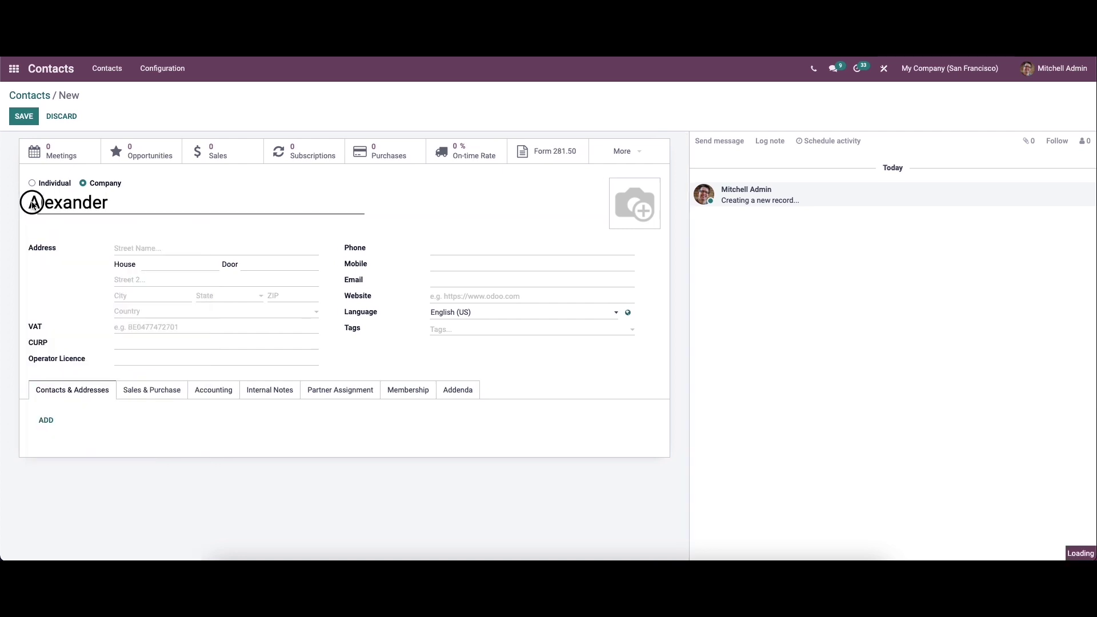
left_click_drag(112, 206, 11, 208)
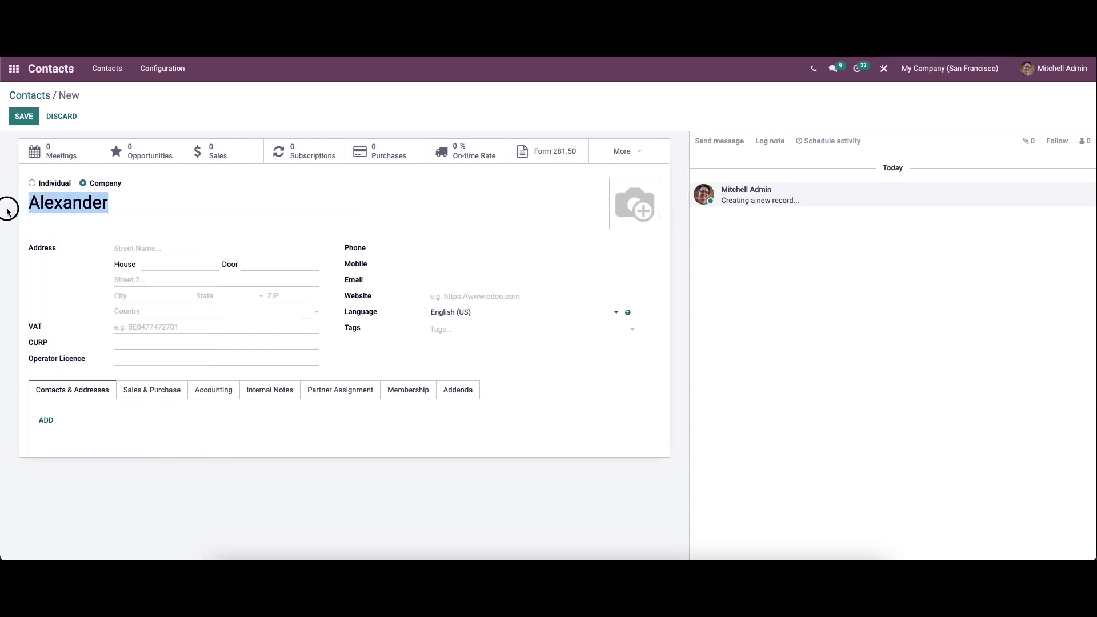
right_click(41, 204)
left_click(88, 290)
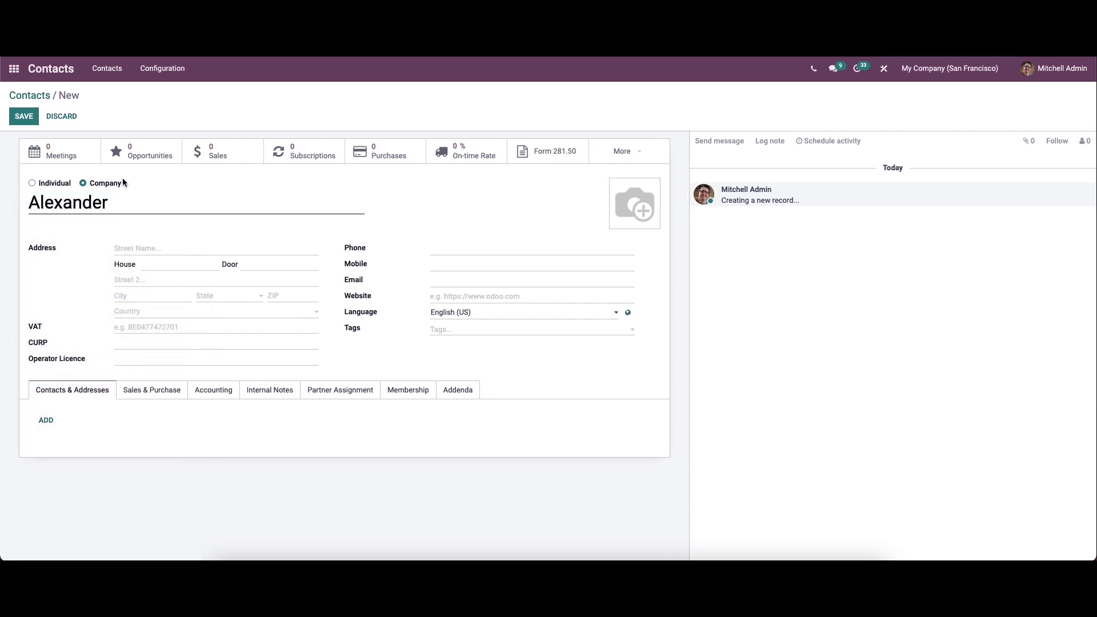
left_click(24, 118)
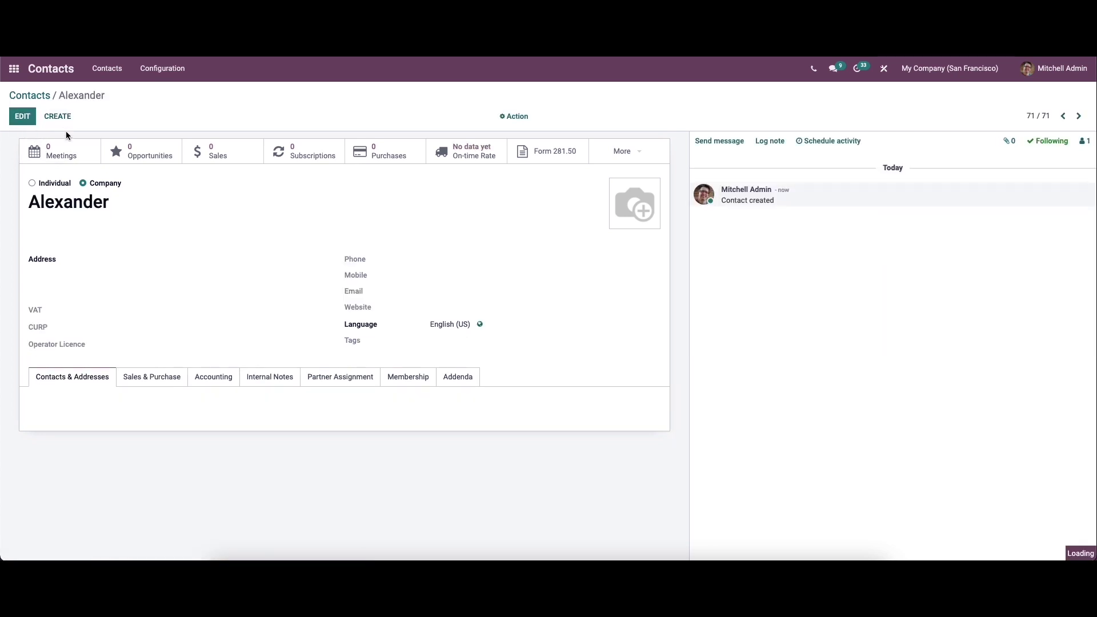
- Paste 'Alexander' into a second new contact and save it
right_click(72, 204)
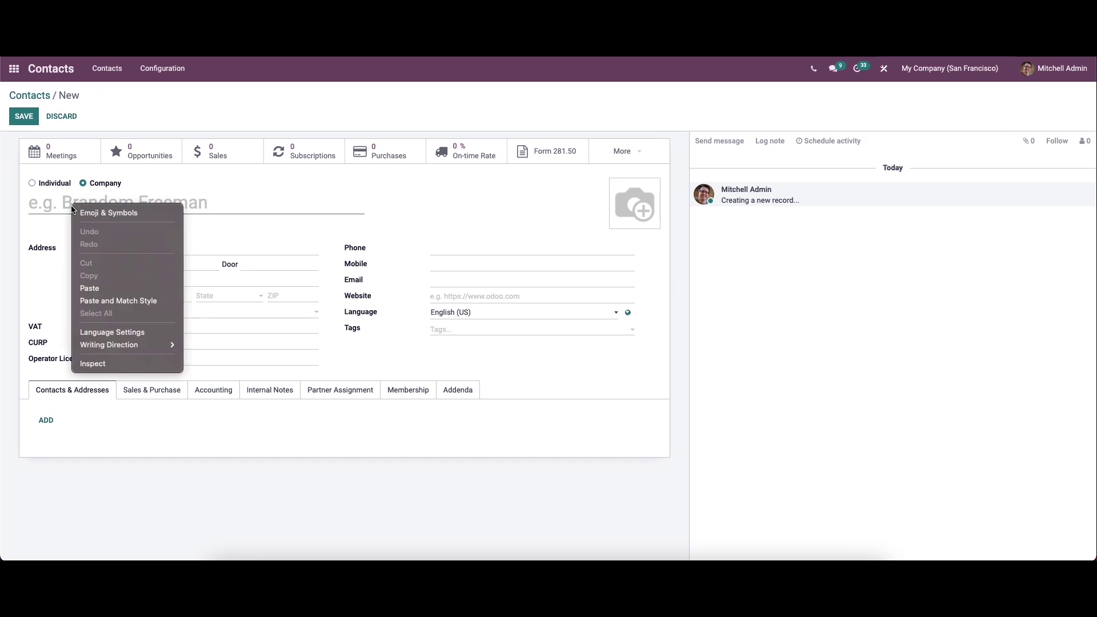
left_click(89, 288)
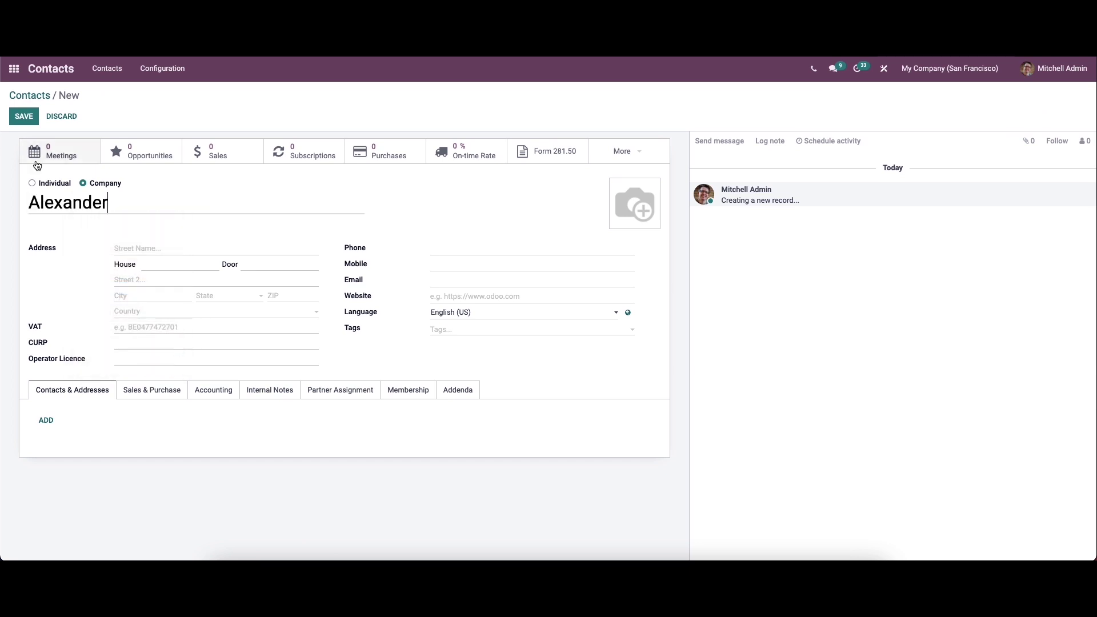
left_click(29, 113)
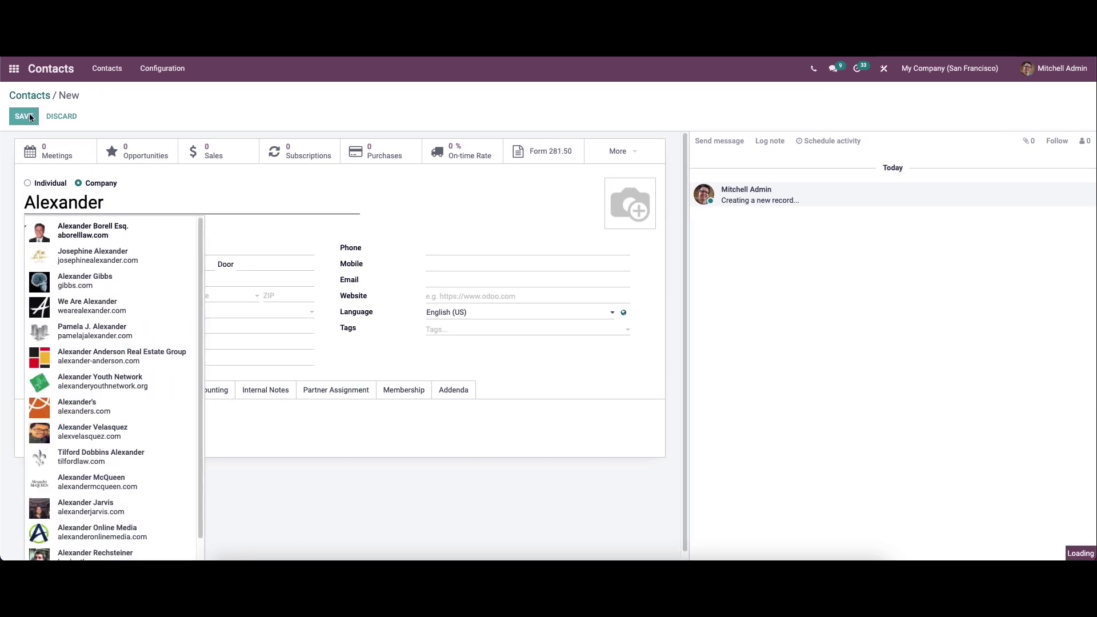
left_click(13, 70)
type("da")
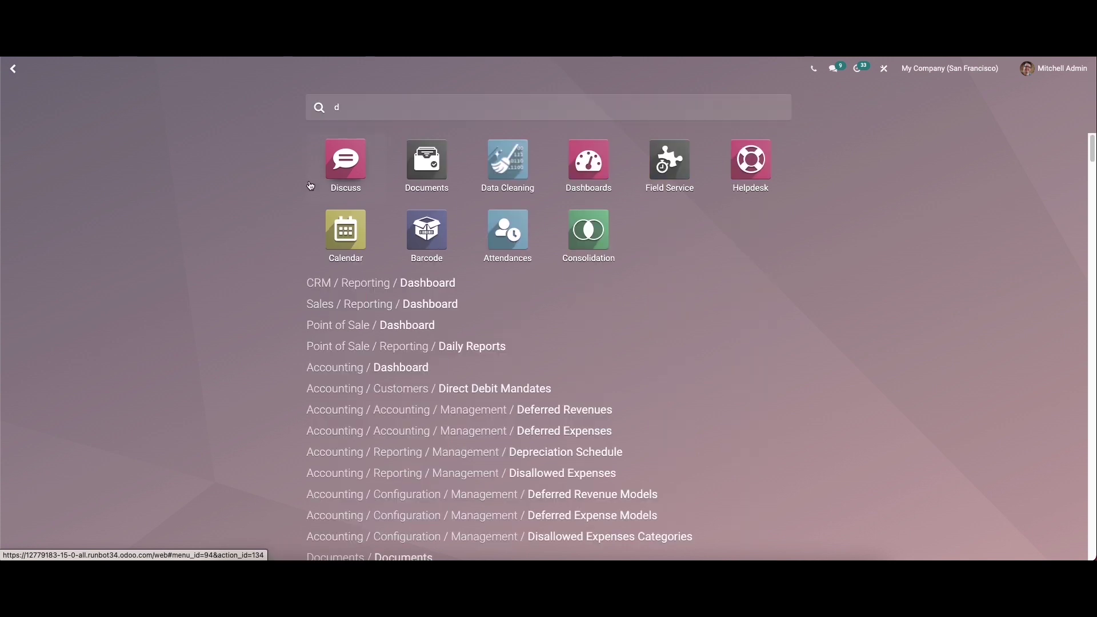
type("t")
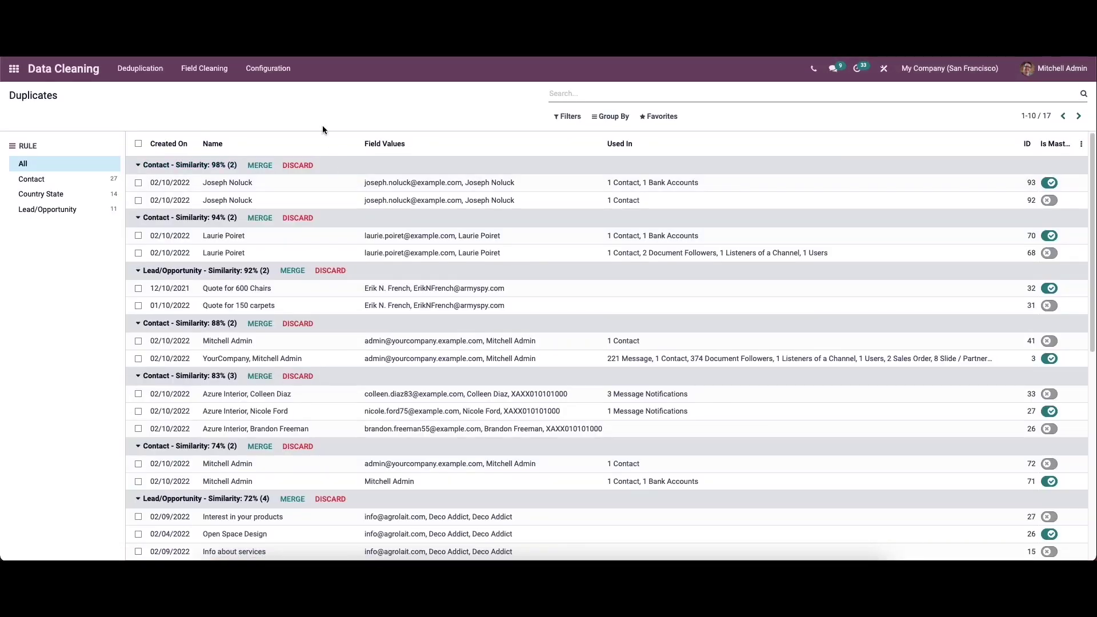
left_click(263, 79)
left_click(271, 108)
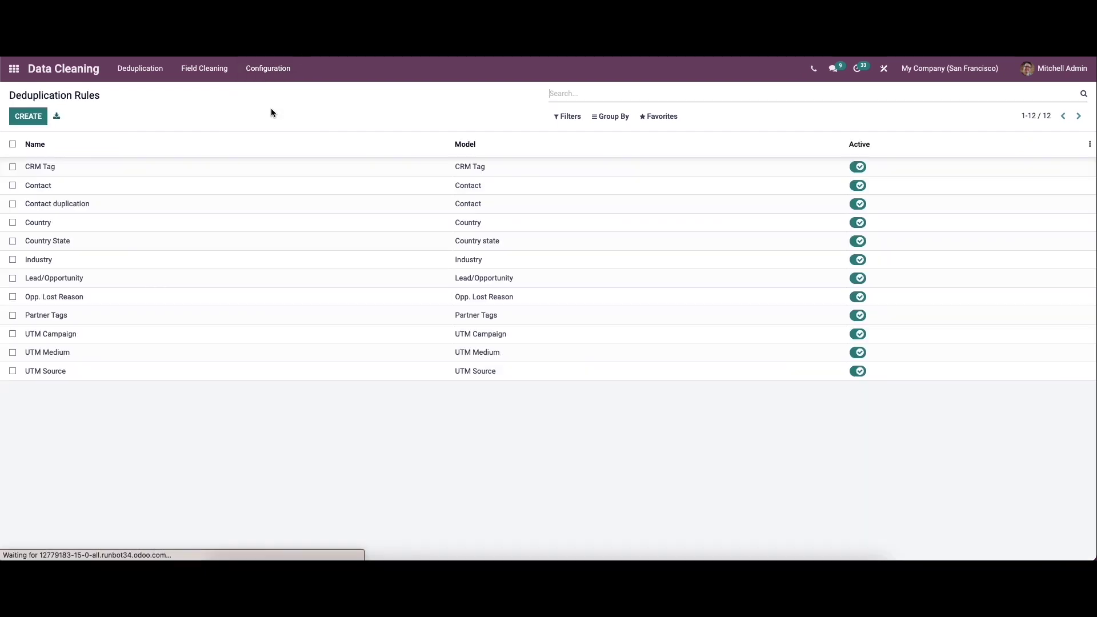
left_click(199, 205)
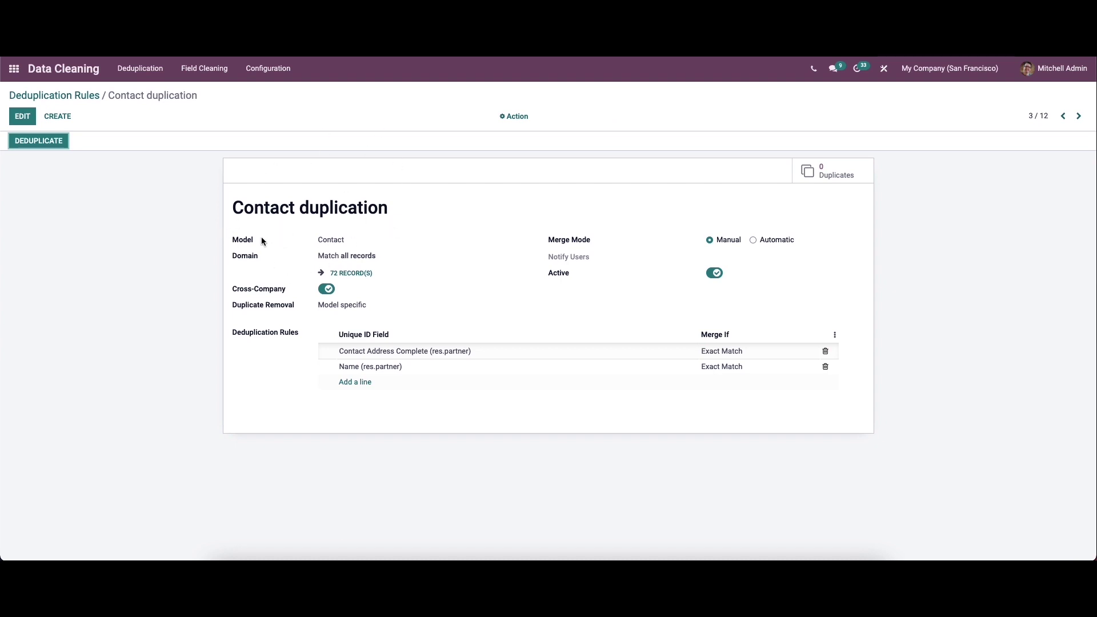
left_click(37, 144)
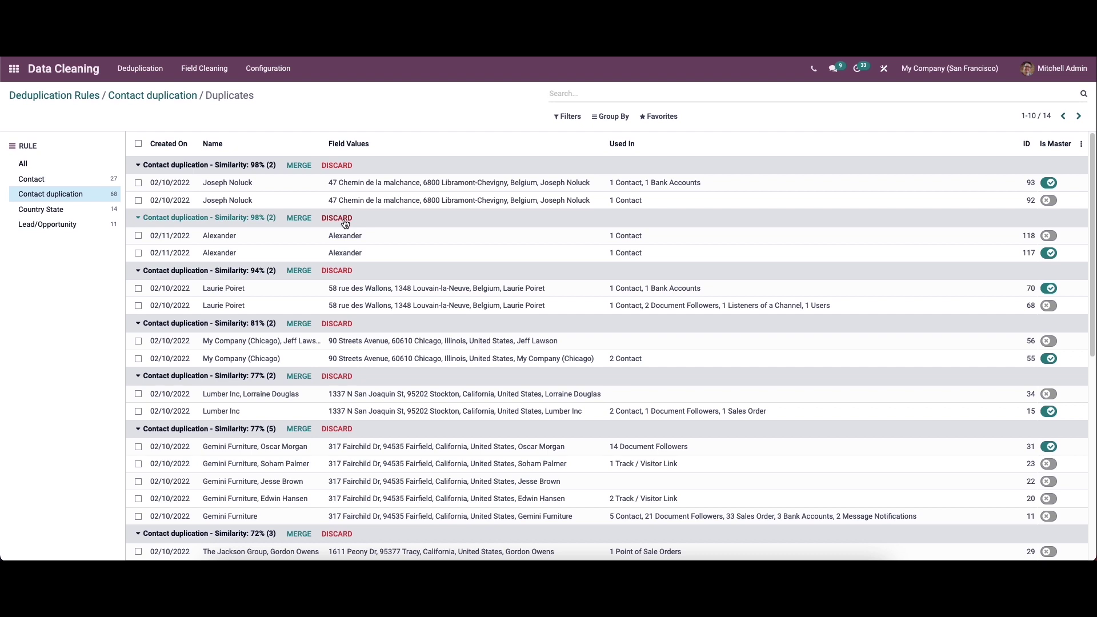
- Merge the two Alexander duplicate contacts into one and return to the home menu
left_click(298, 218)
left_click(378, 145)
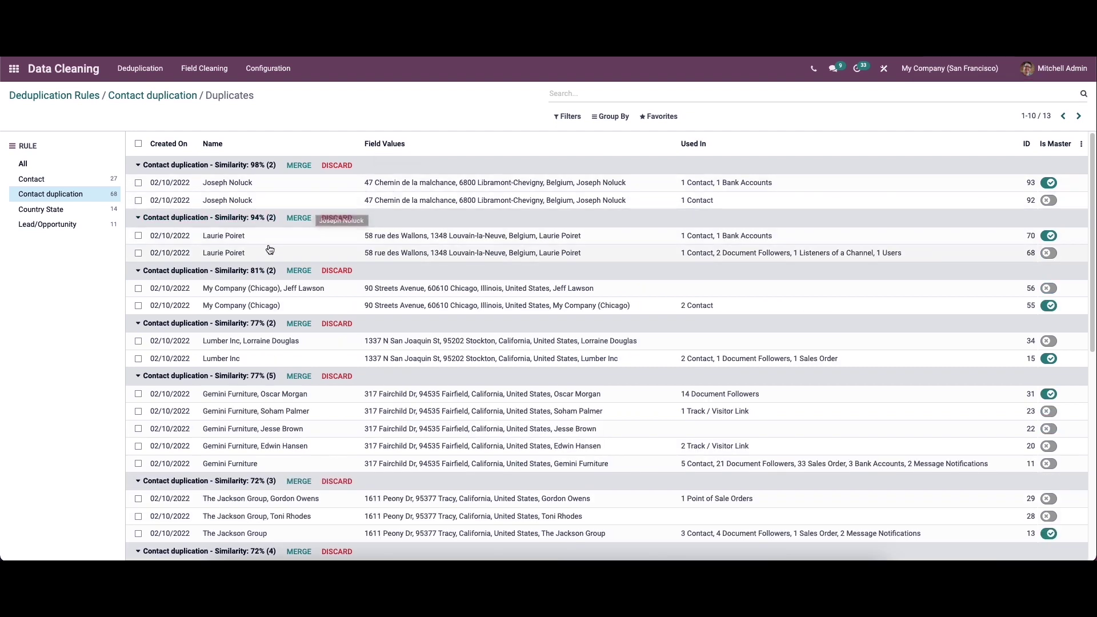
left_click(12, 68)
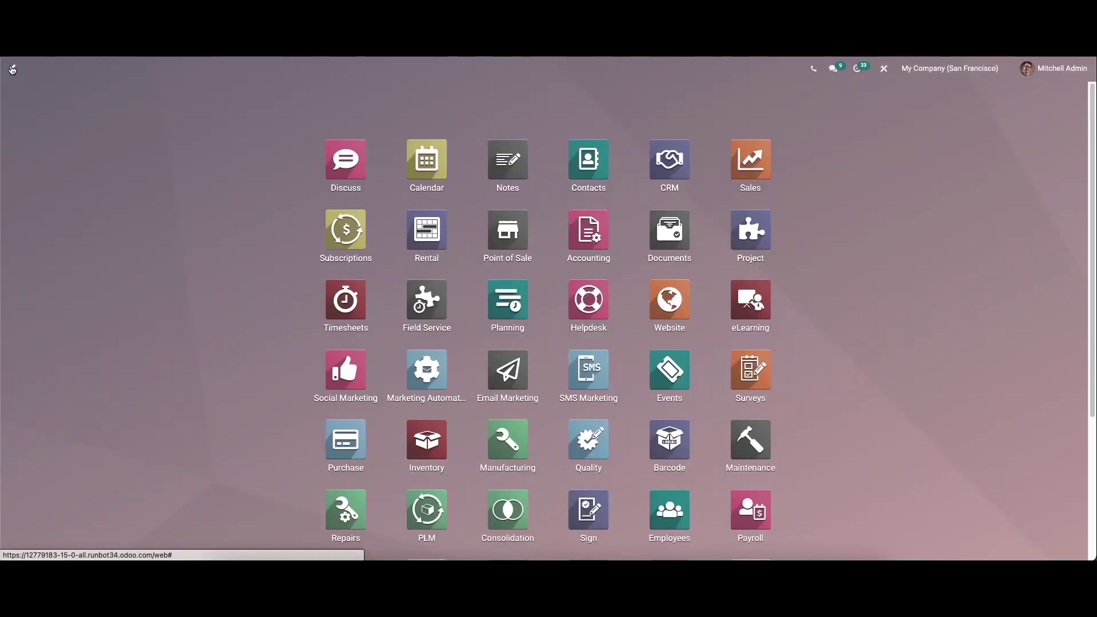
type("c")
left_click(432, 166)
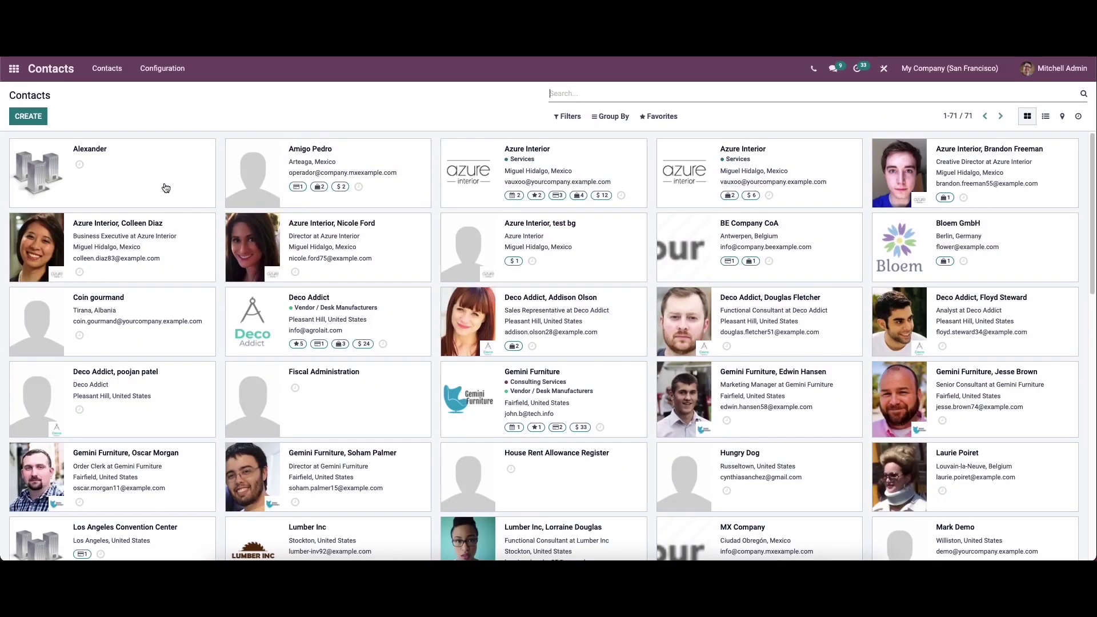
left_click(163, 188)
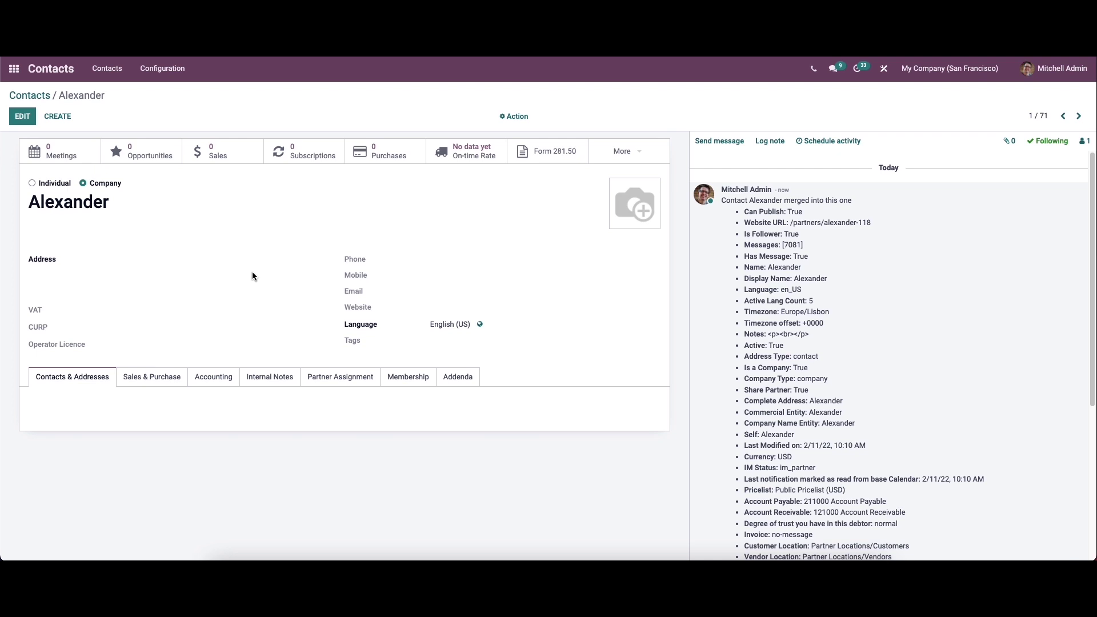
left_click(14, 68)
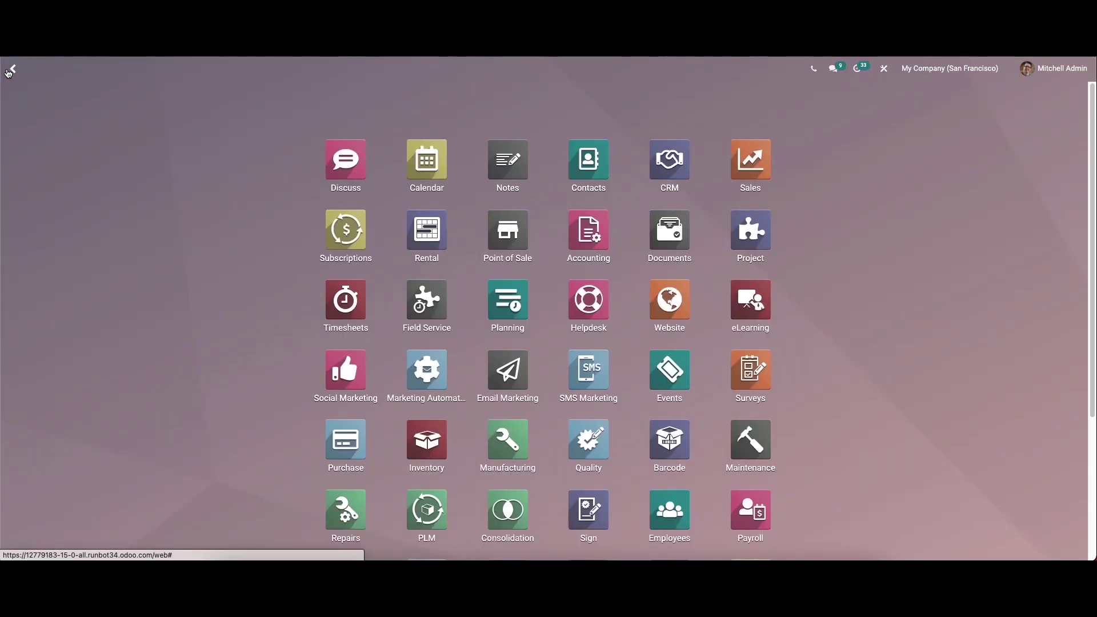
- Open Data Cleaning with 'dat' and go to Configuration > Field Cleaning
type("dat")
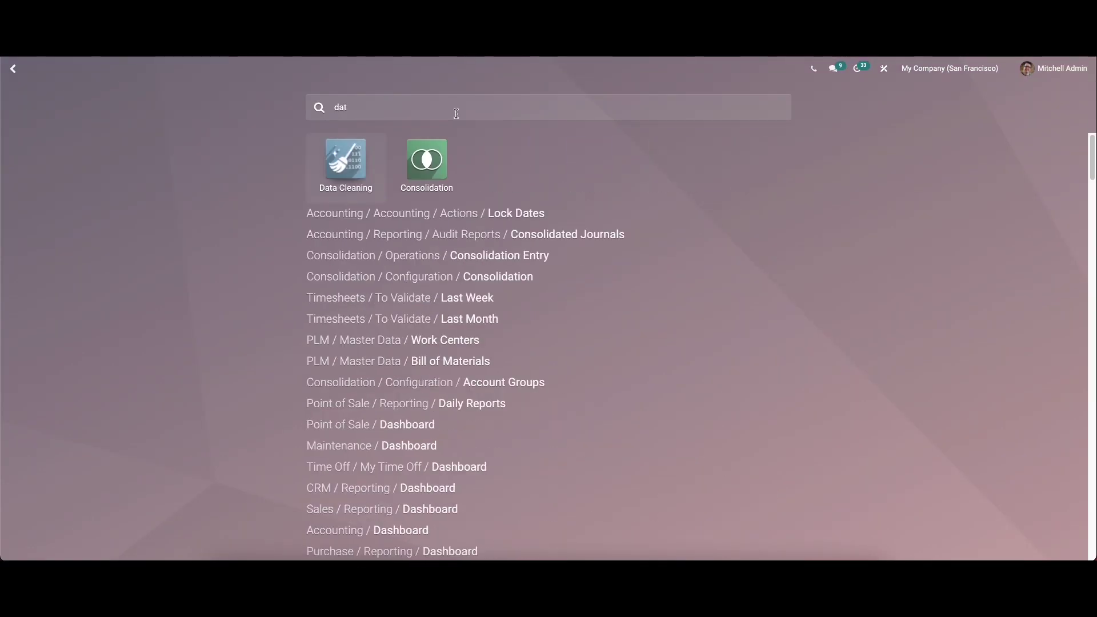
left_click(361, 176)
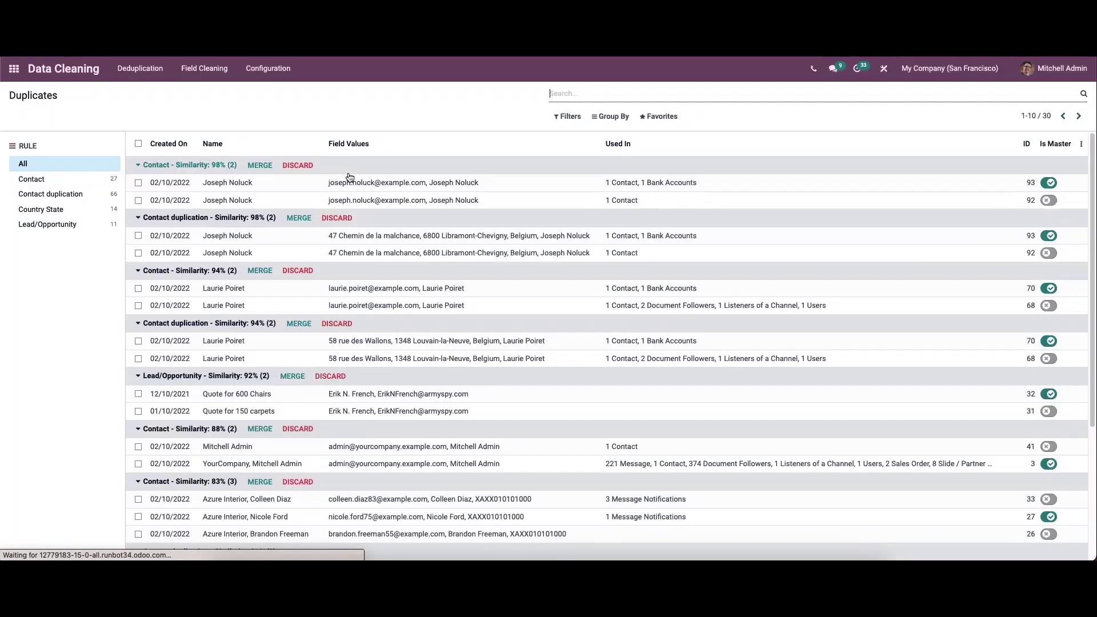
left_click(280, 69)
left_click(266, 121)
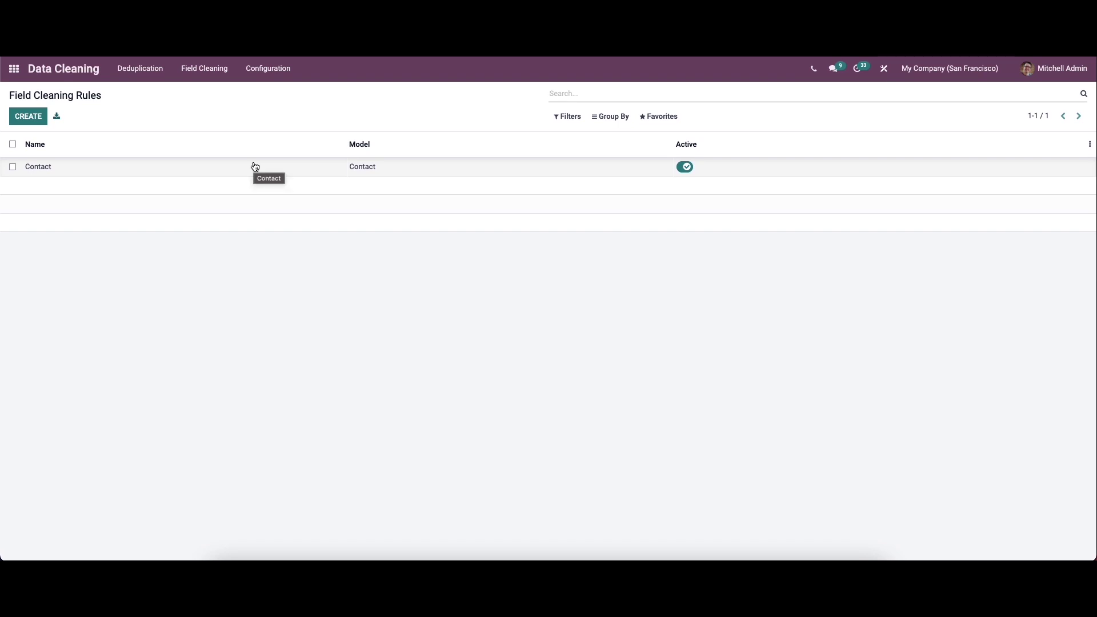
- Create field cleaning rule 'Field cleaning contacts' on the Contact model, notifying no users
left_click(233, 172)
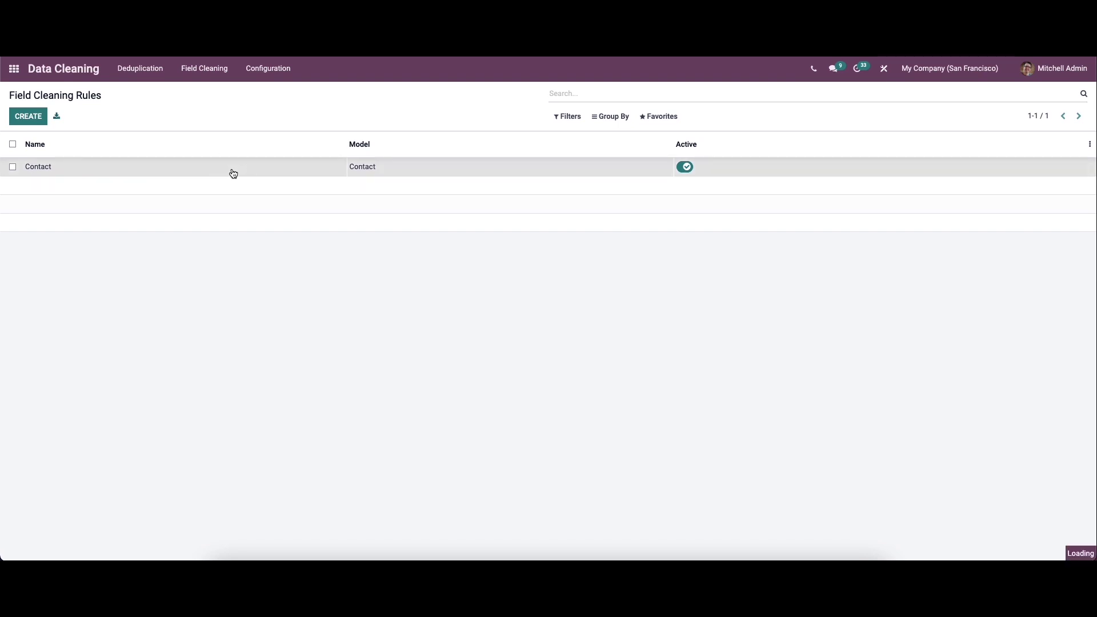
left_click(53, 101)
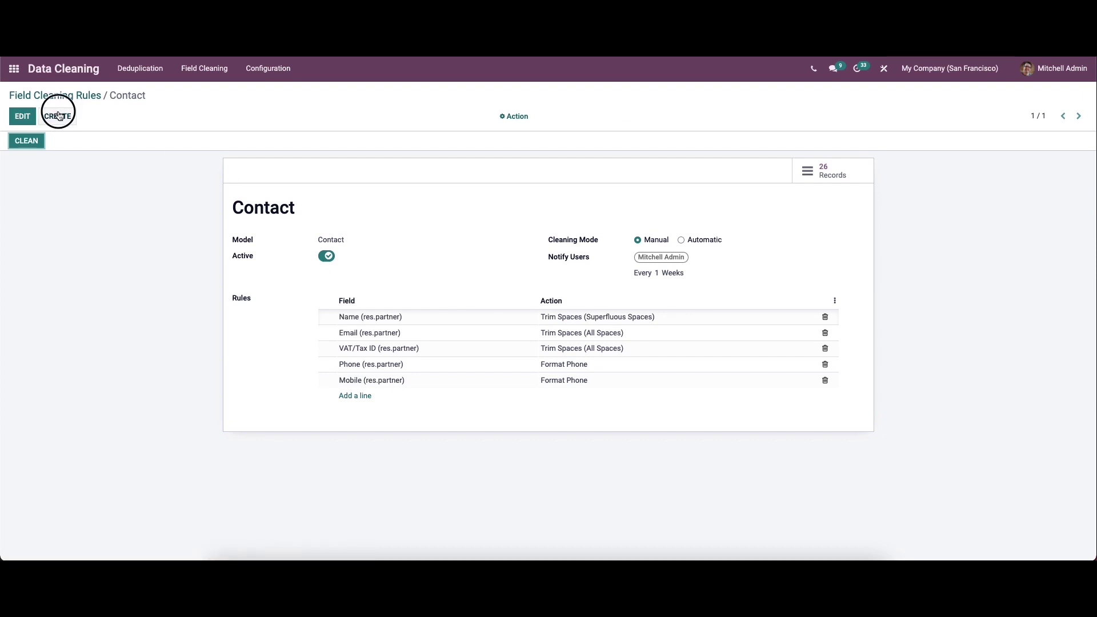
left_click(293, 215)
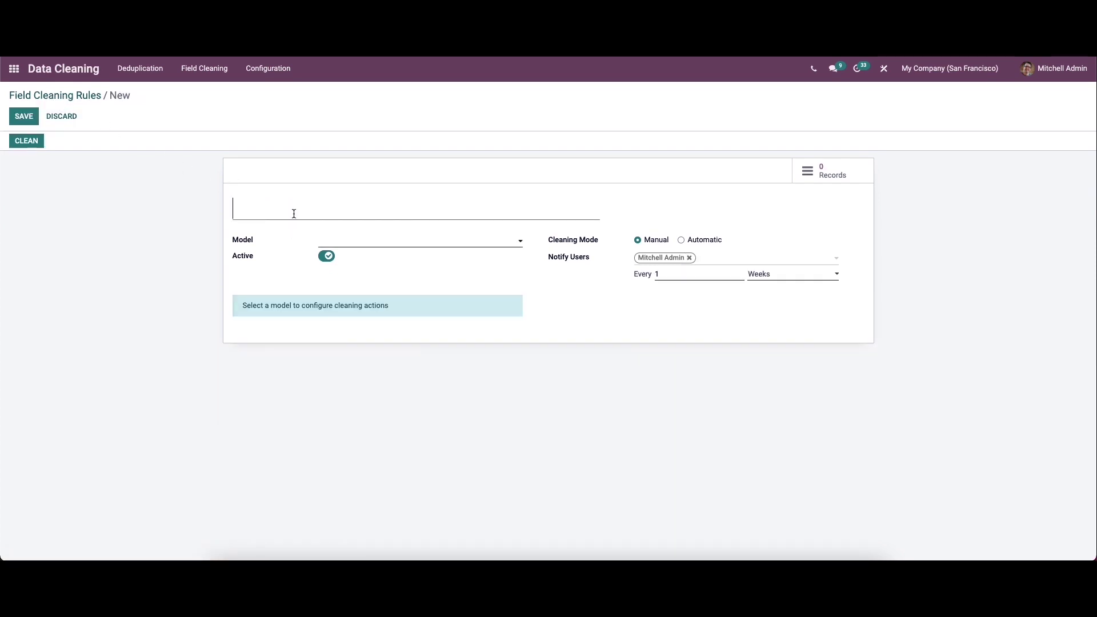
type("Field cleaning")
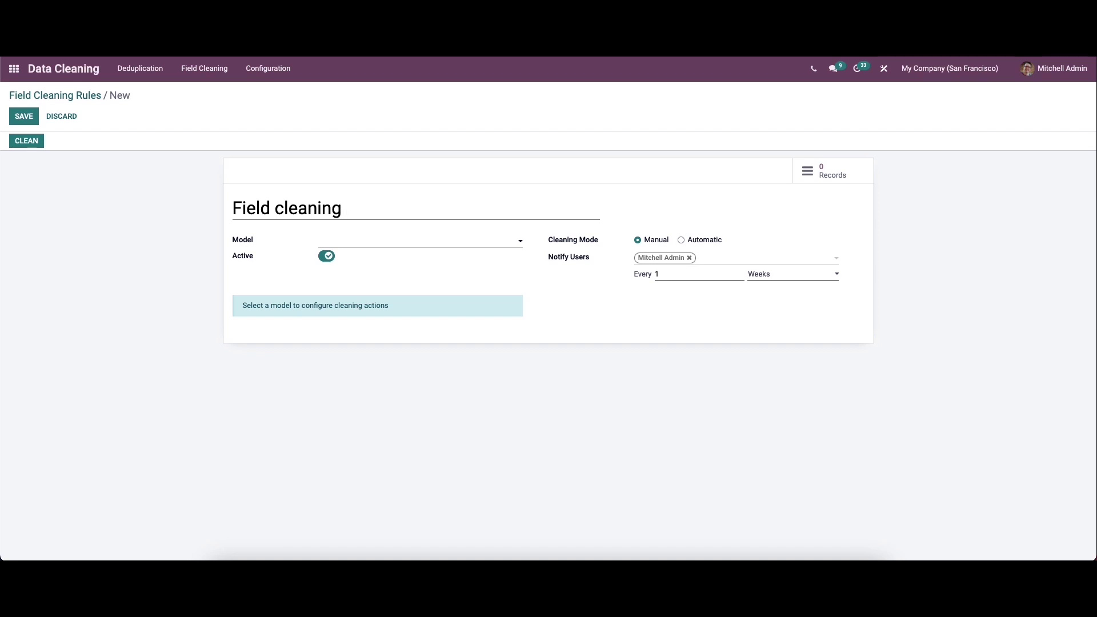
type(" contacts")
left_click(371, 244)
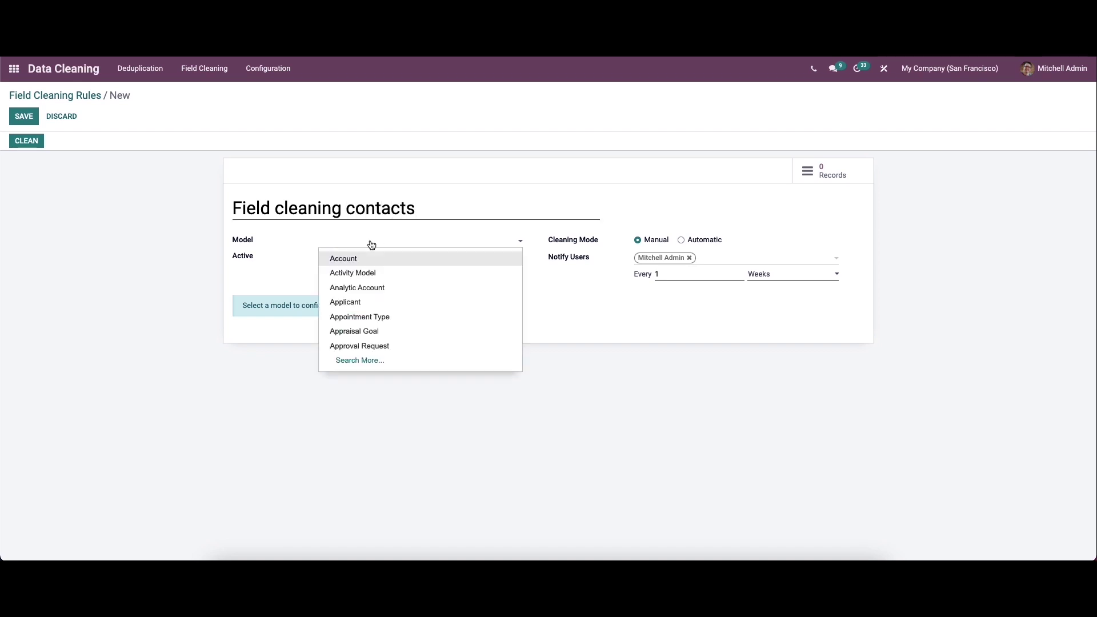
type("con")
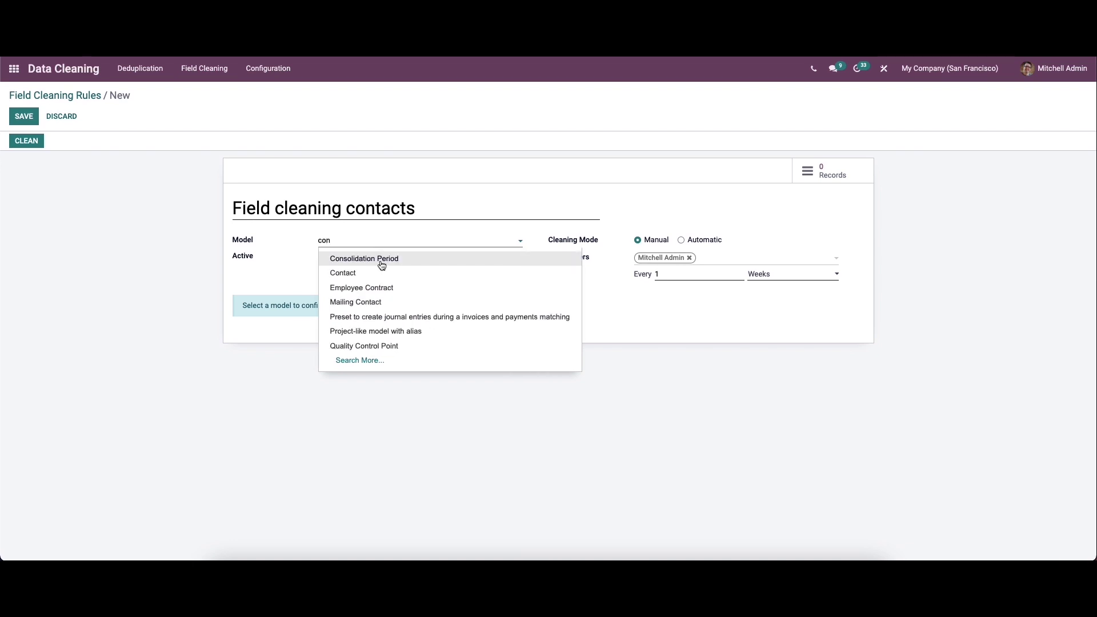
left_click(379, 271)
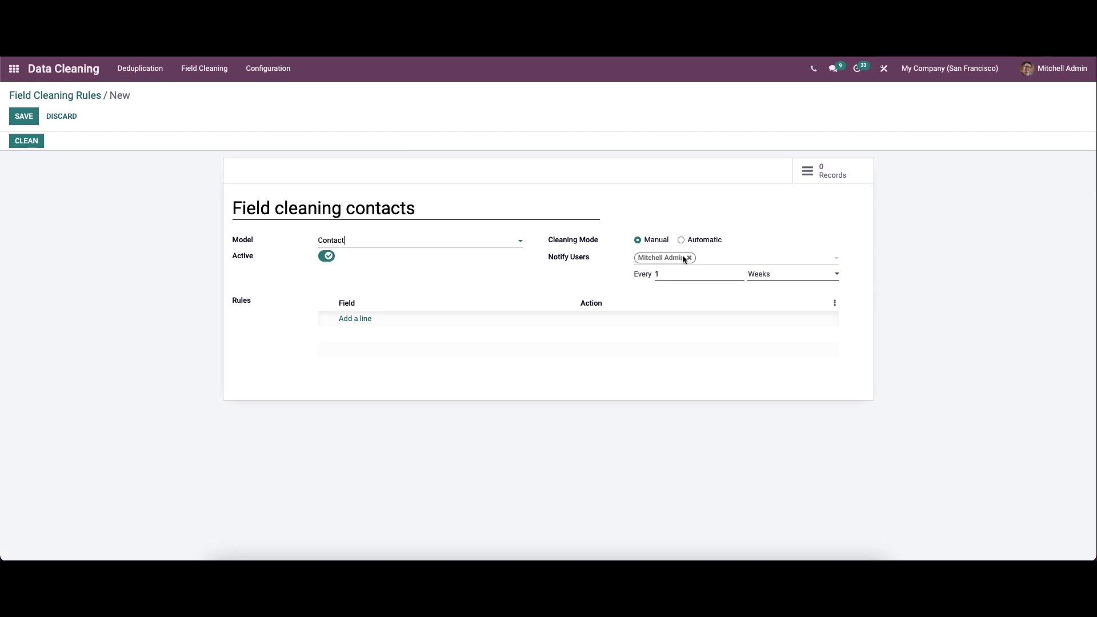
left_click(702, 262)
left_click(732, 254)
left_click(361, 321)
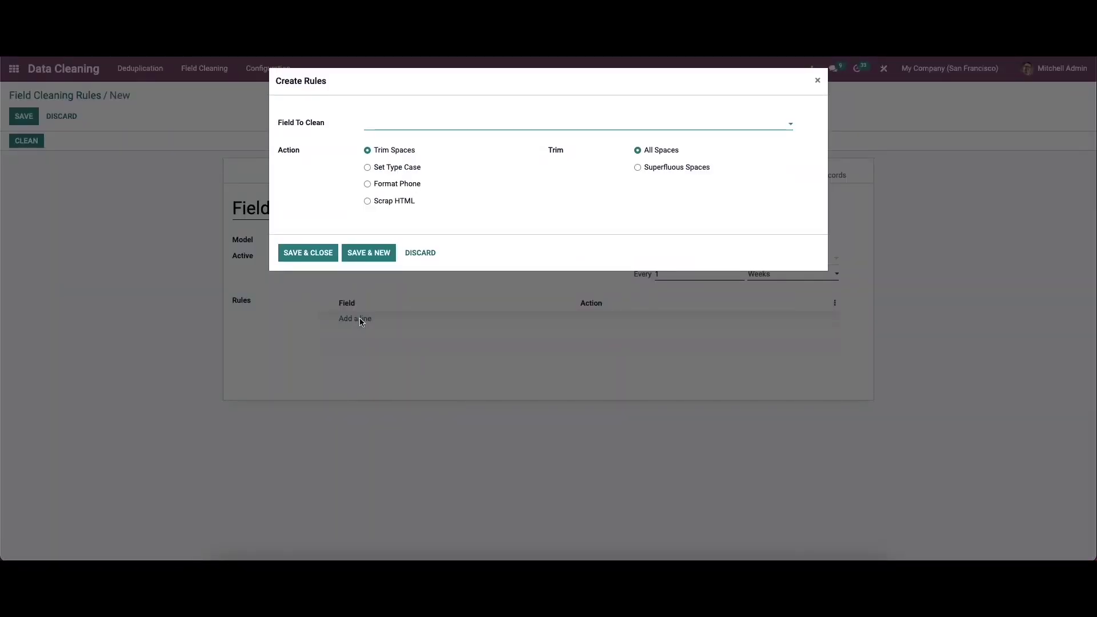
- Add a Name (res.partner) line with Trim Spaces > All Spaces and save the Field cleaning contacts rule
left_click(423, 127)
type("n")
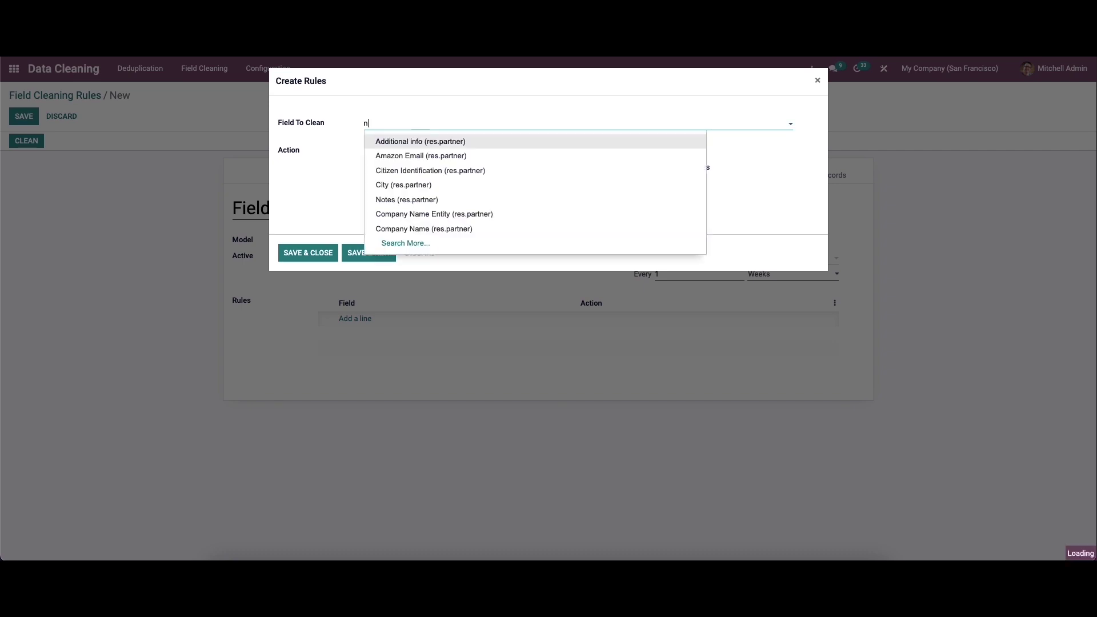
type("am")
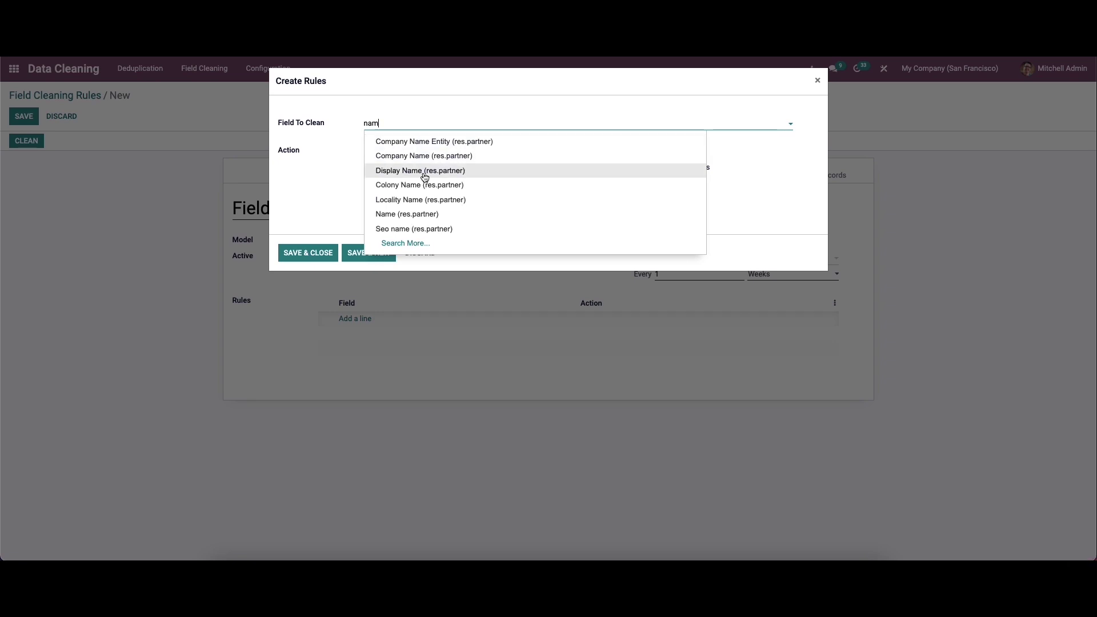
left_click(425, 215)
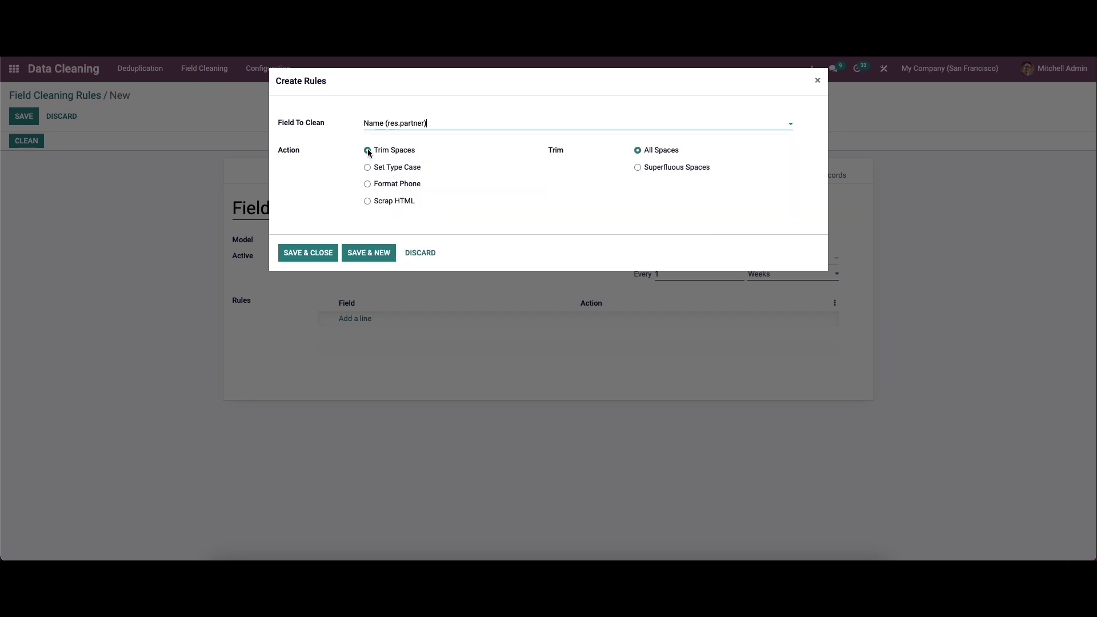
left_click(369, 169)
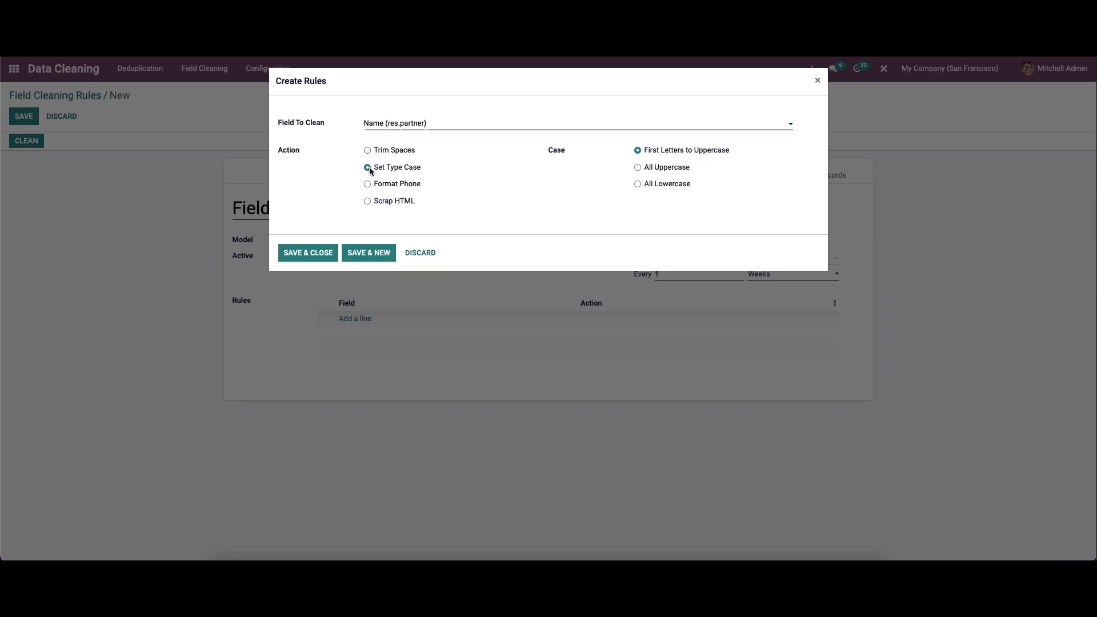
left_click(368, 201)
left_click(368, 150)
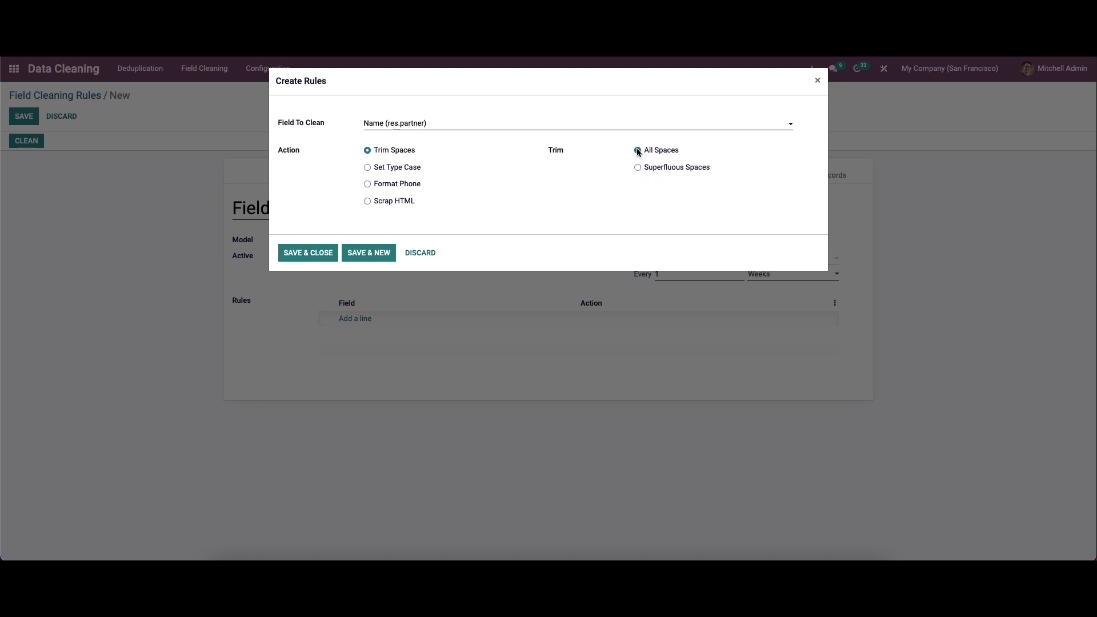
left_click(303, 254)
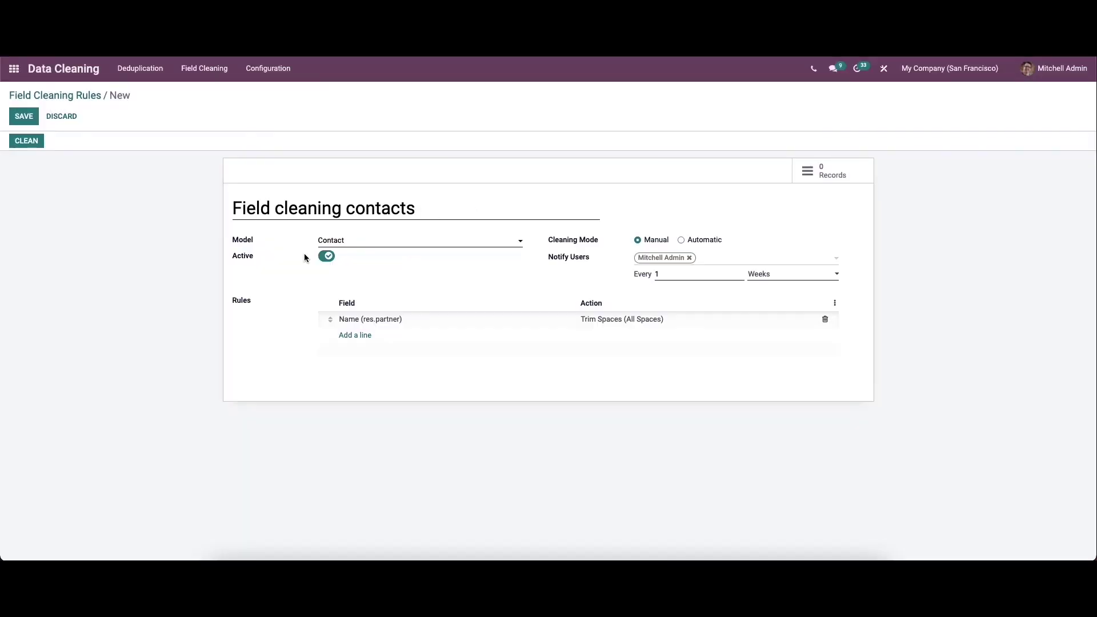
left_click(23, 120)
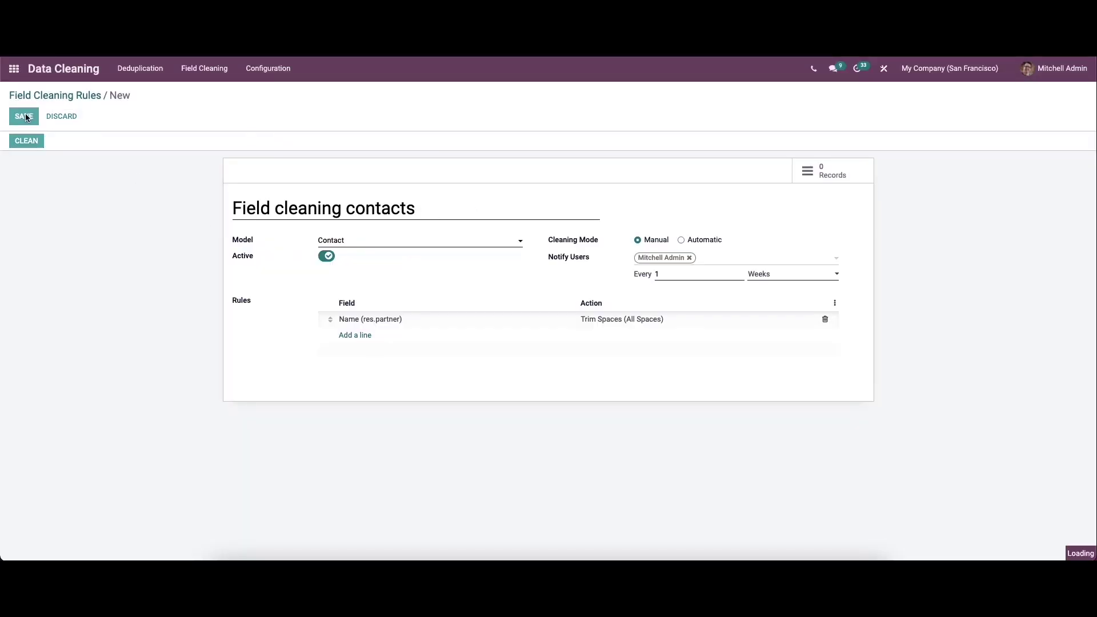
left_click(14, 69)
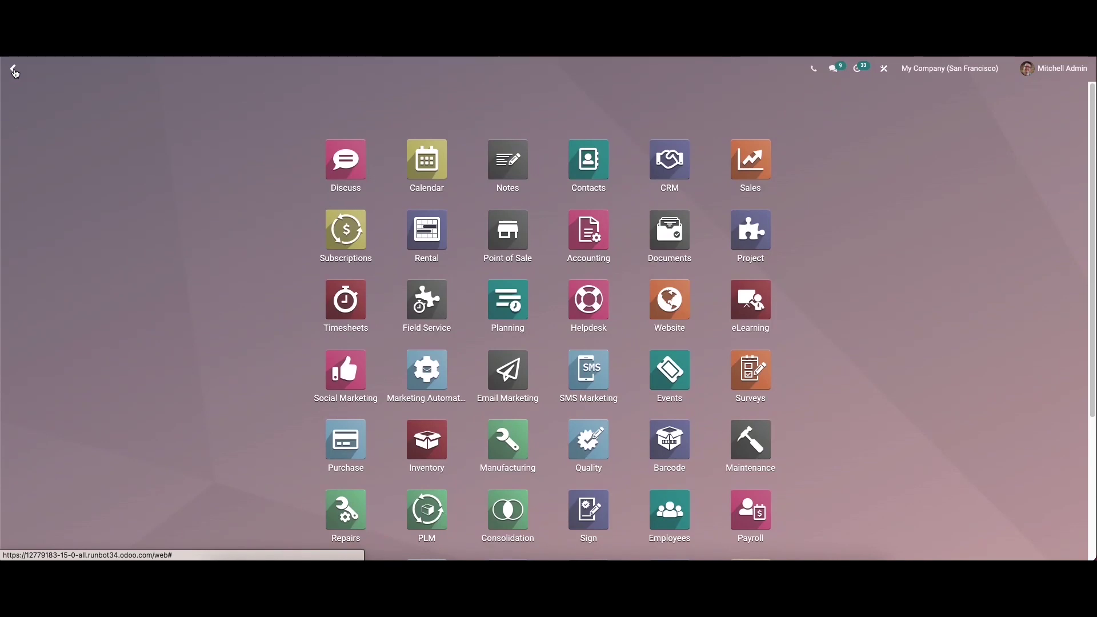
- In Contacts, create and save a new contact named 'Ann ie' with a stray inner space
type("cont")
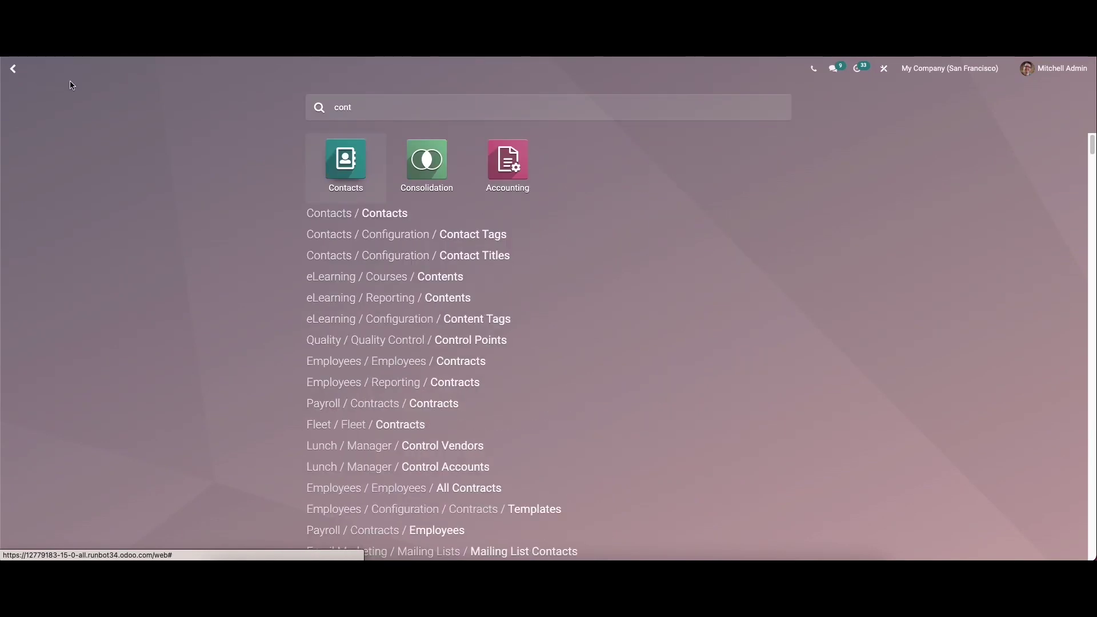
left_click(340, 177)
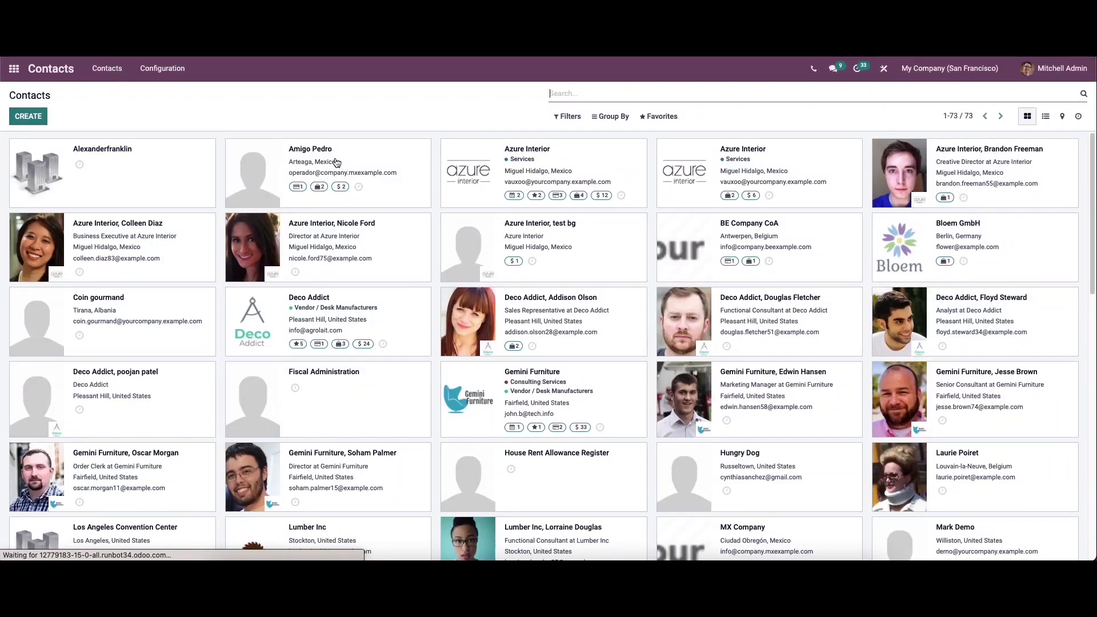
left_click(27, 120)
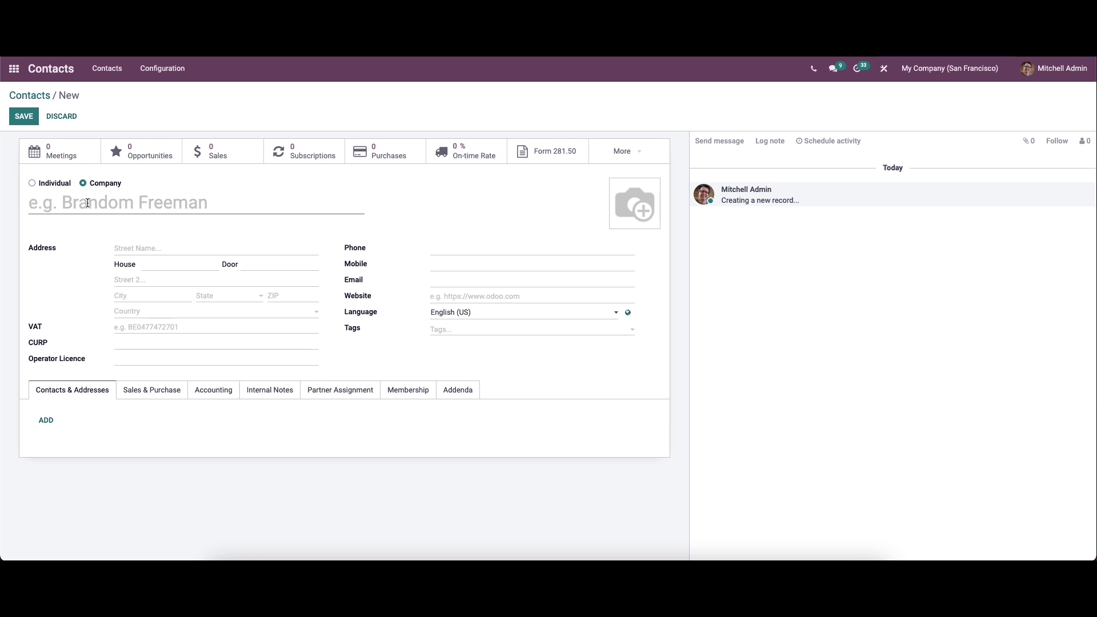
left_click(87, 203)
type("Ann")
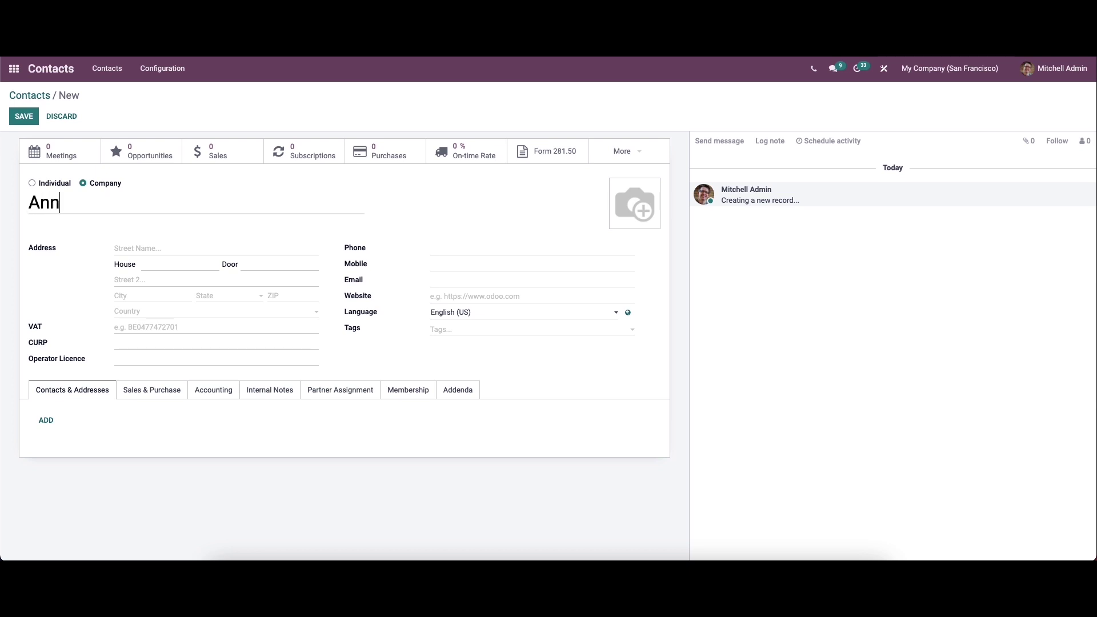
type(" ie")
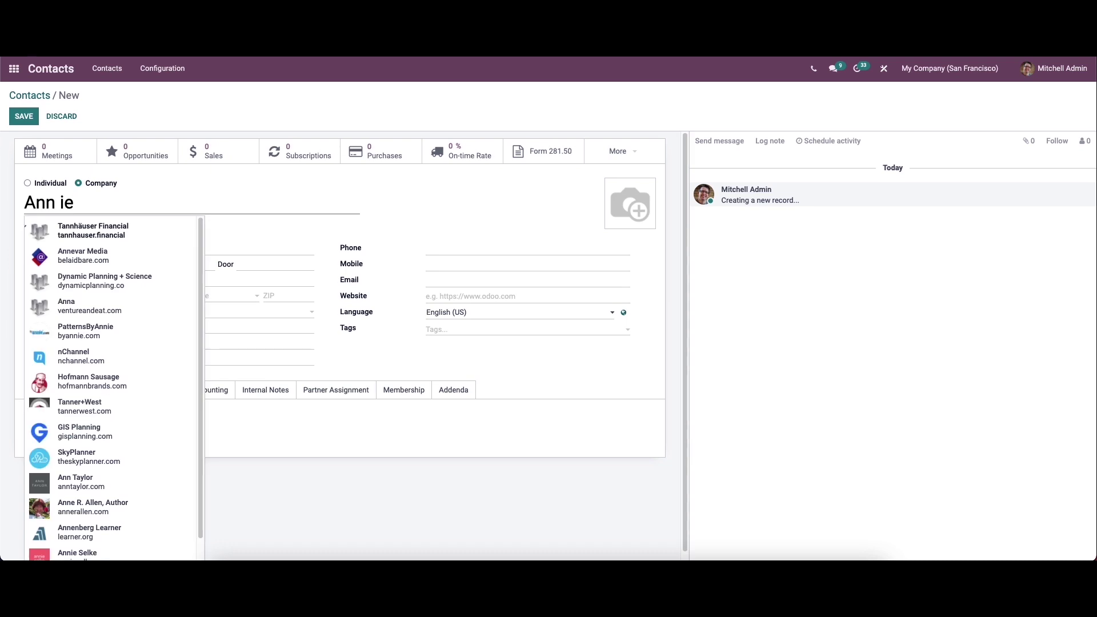
left_click(24, 117)
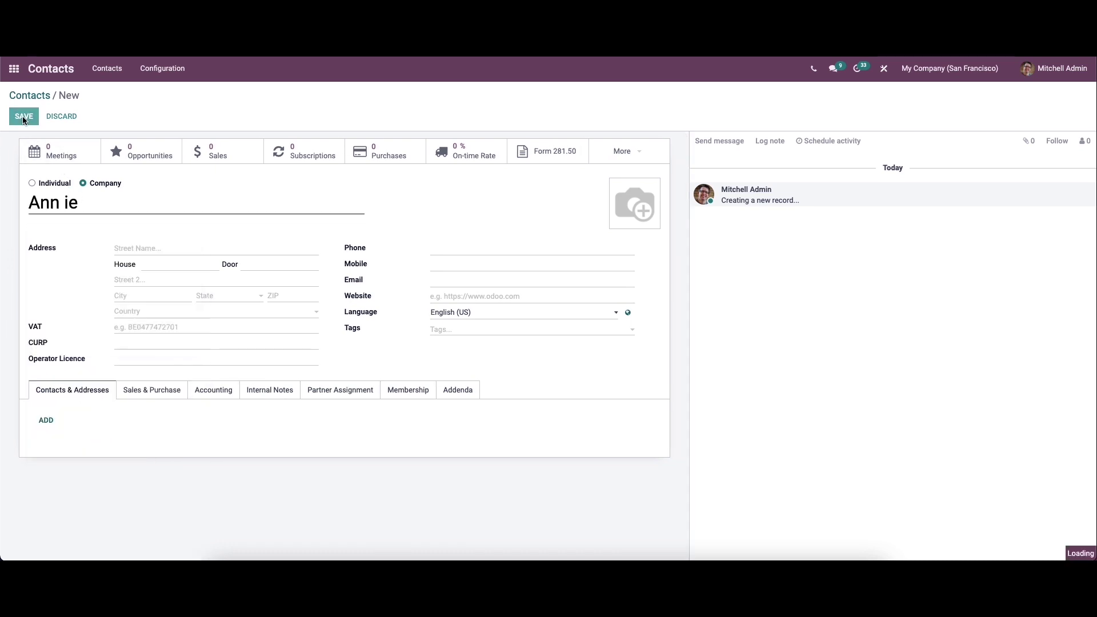
left_click(12, 69)
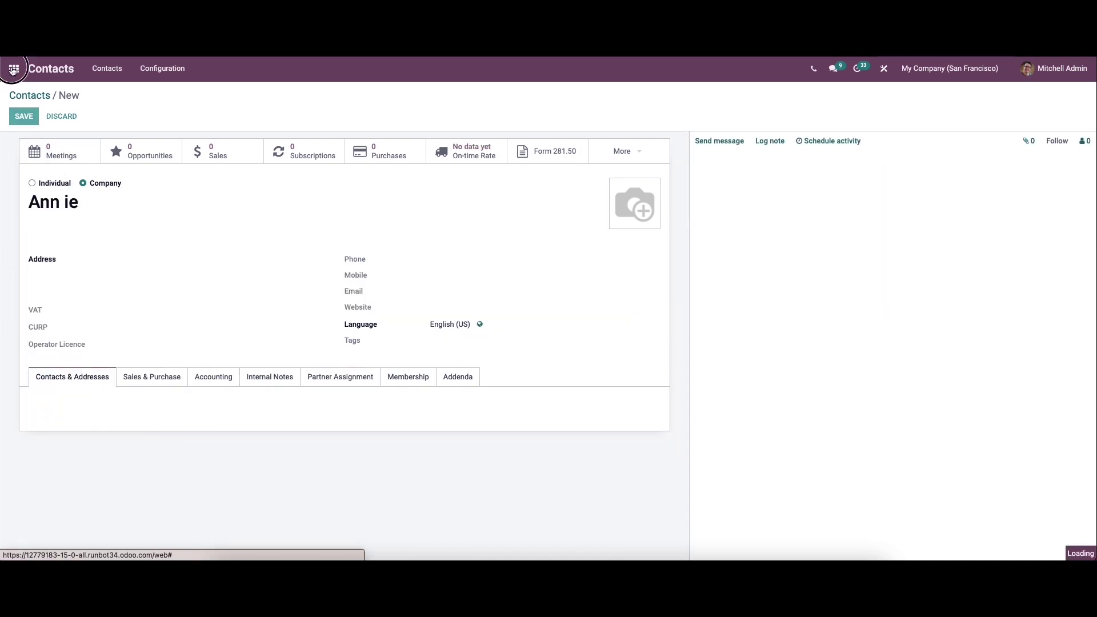
- Open the Field cleaning contacts rule under Data Cleaning > Configuration > Field Cleaning
type("dat")
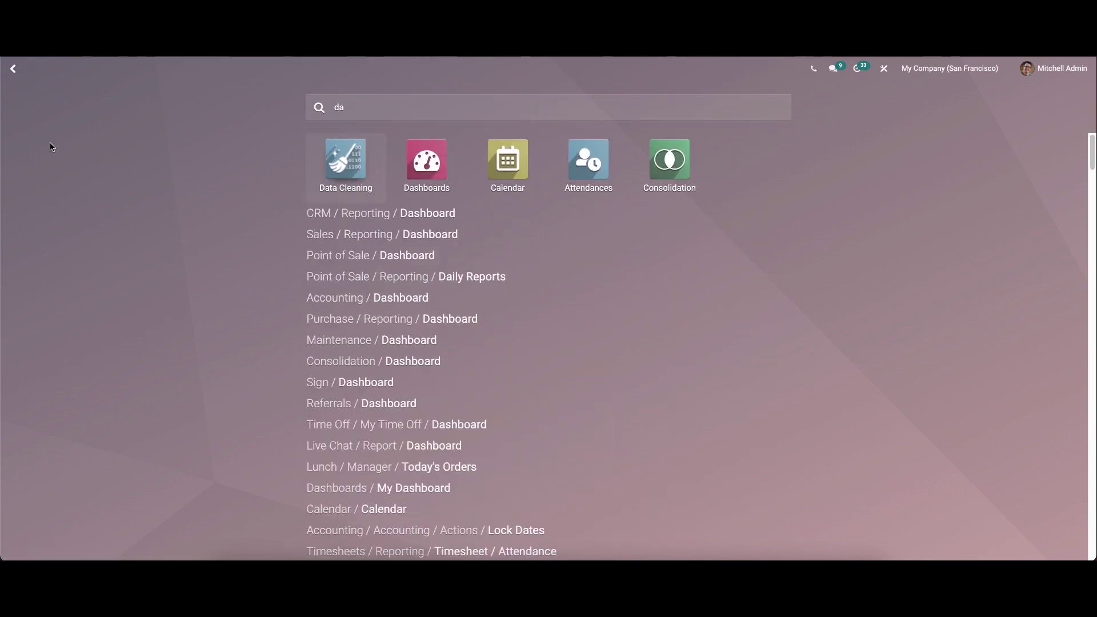
left_click(365, 184)
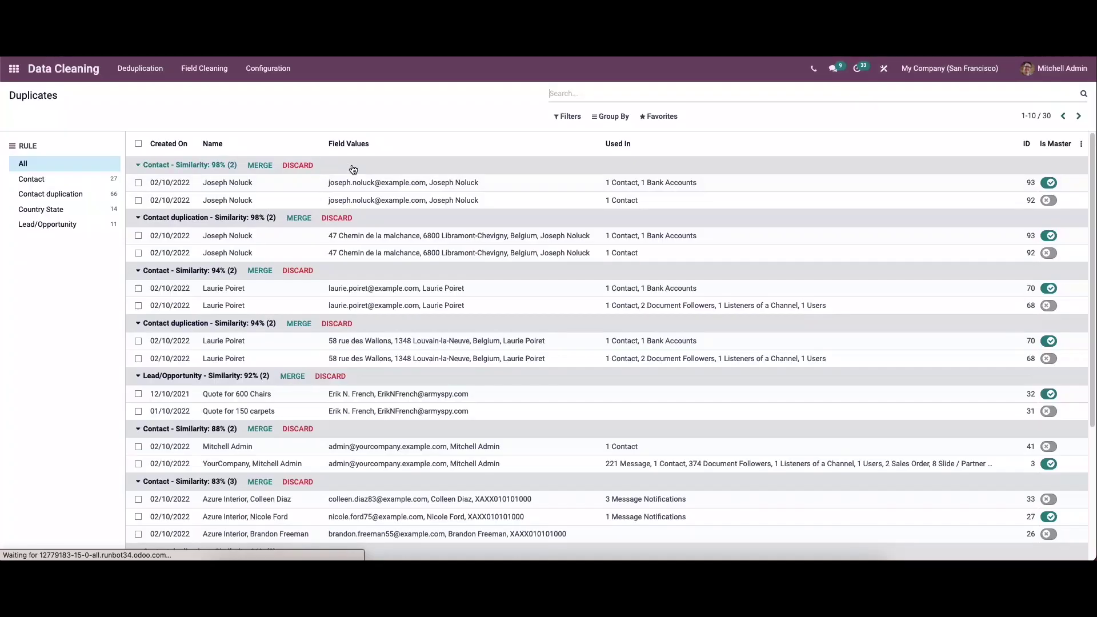
left_click(268, 68)
left_click(273, 119)
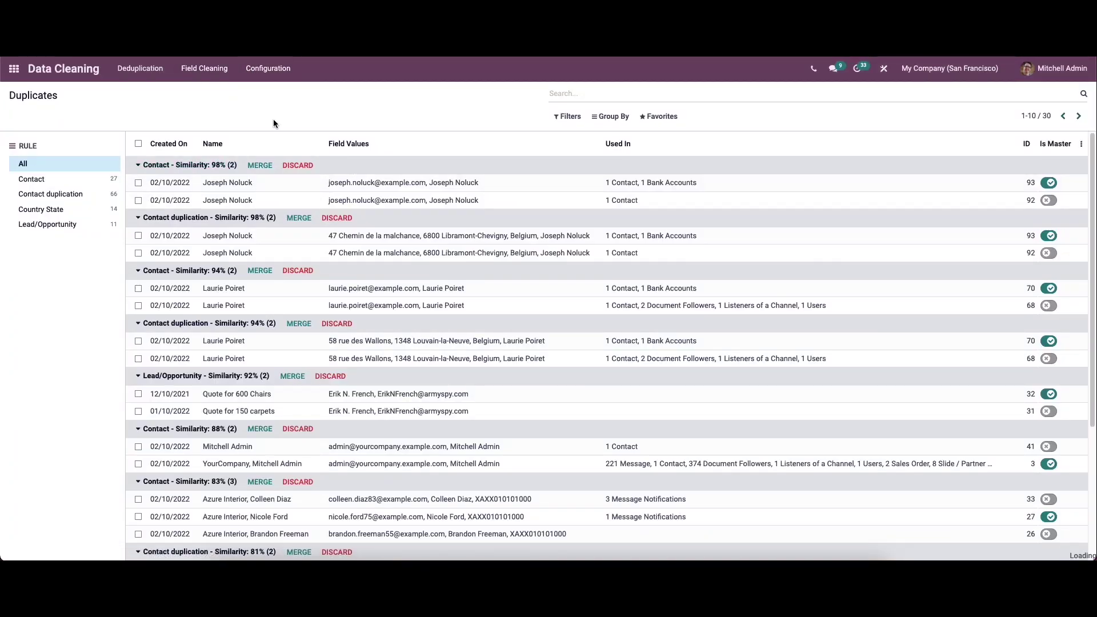
left_click(144, 186)
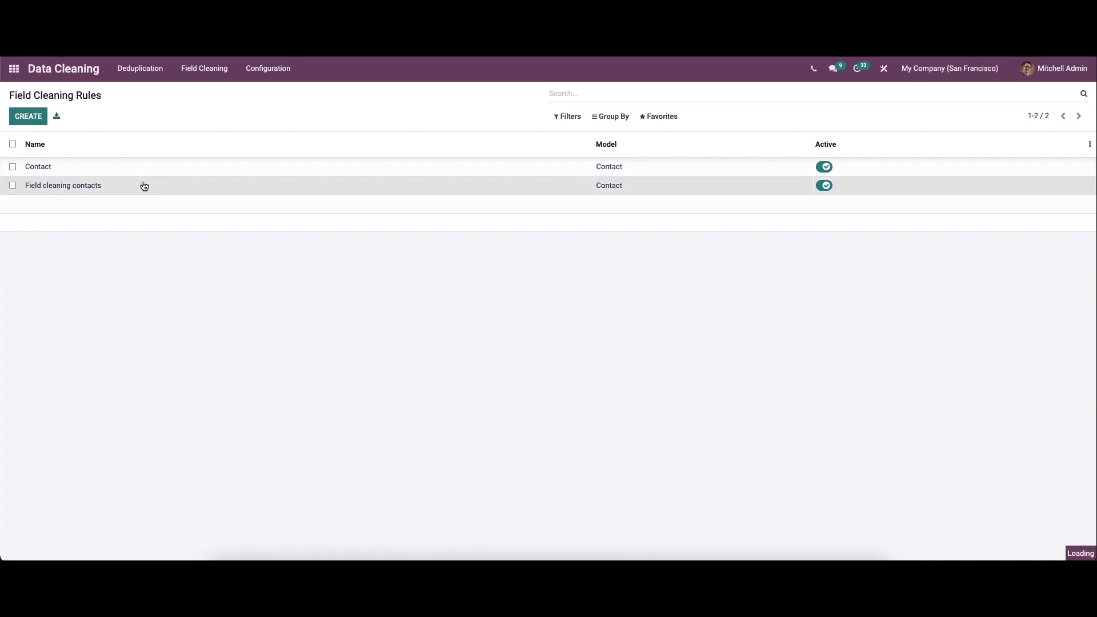
- Run CLEAN on the rule and validate the suggestion turning 'Ann ie' into 'Annie'
left_click(41, 142)
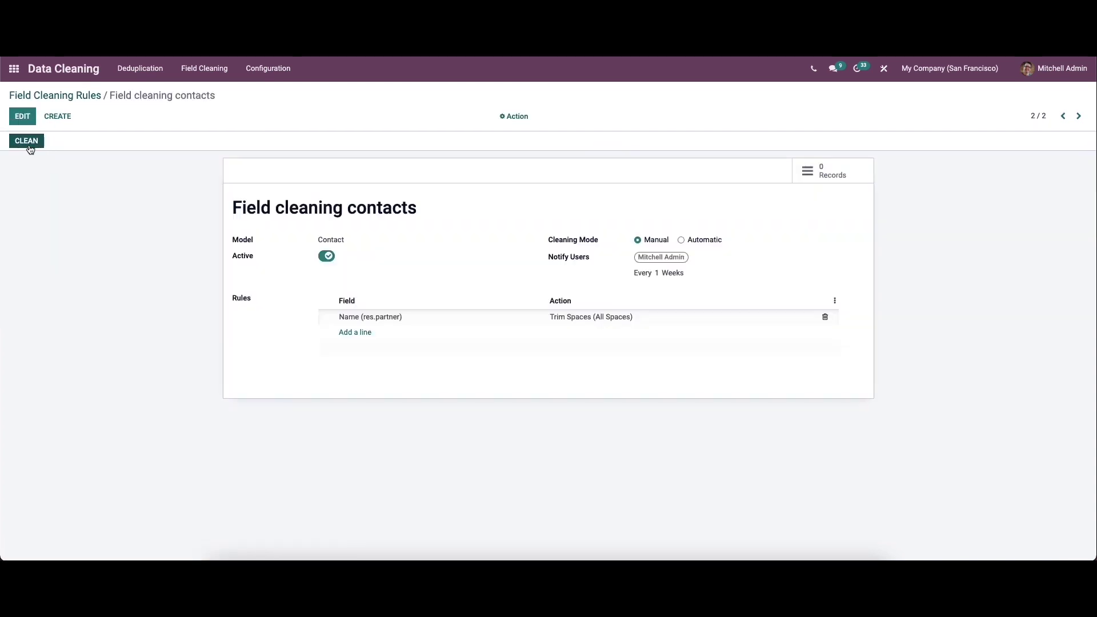
left_click(28, 142)
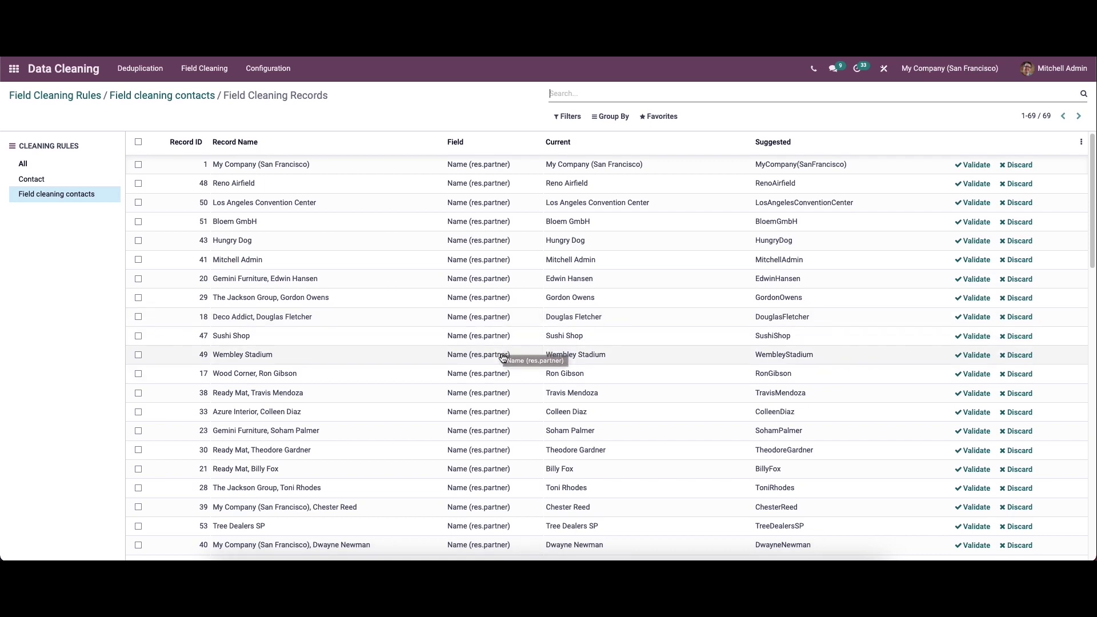
scroll(502, 358, "down", 1)
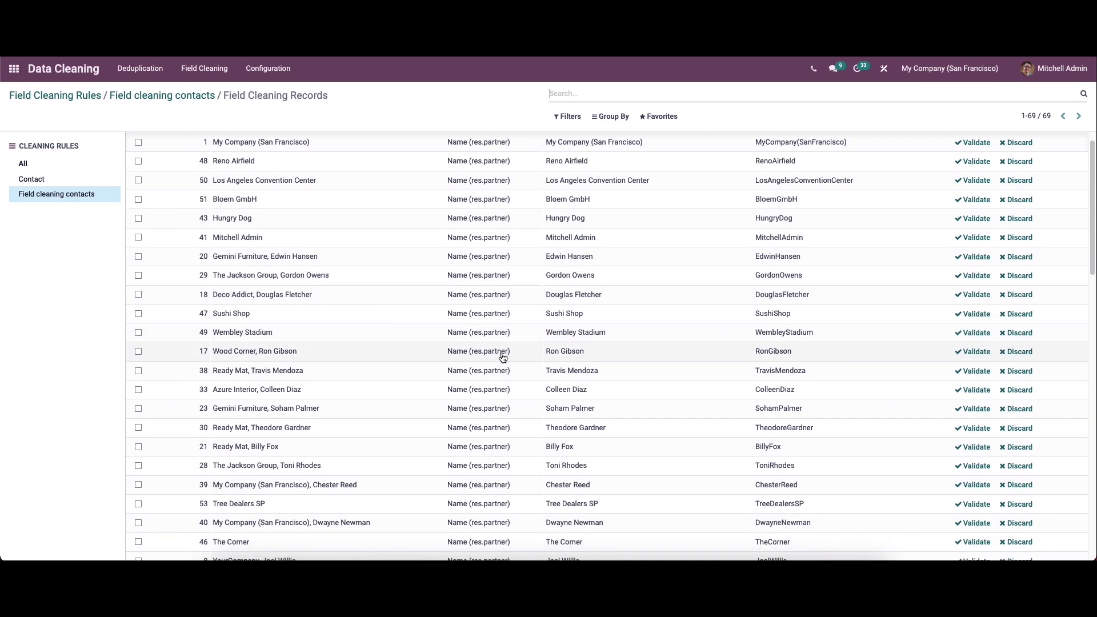
scroll(502, 358, "down", 15)
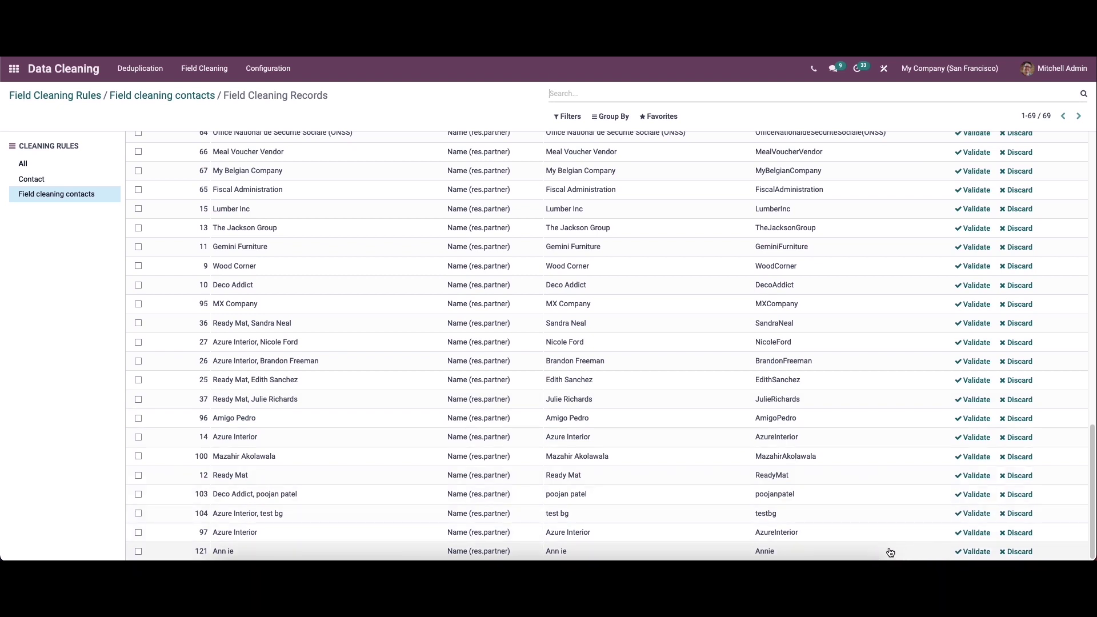
left_click(973, 552)
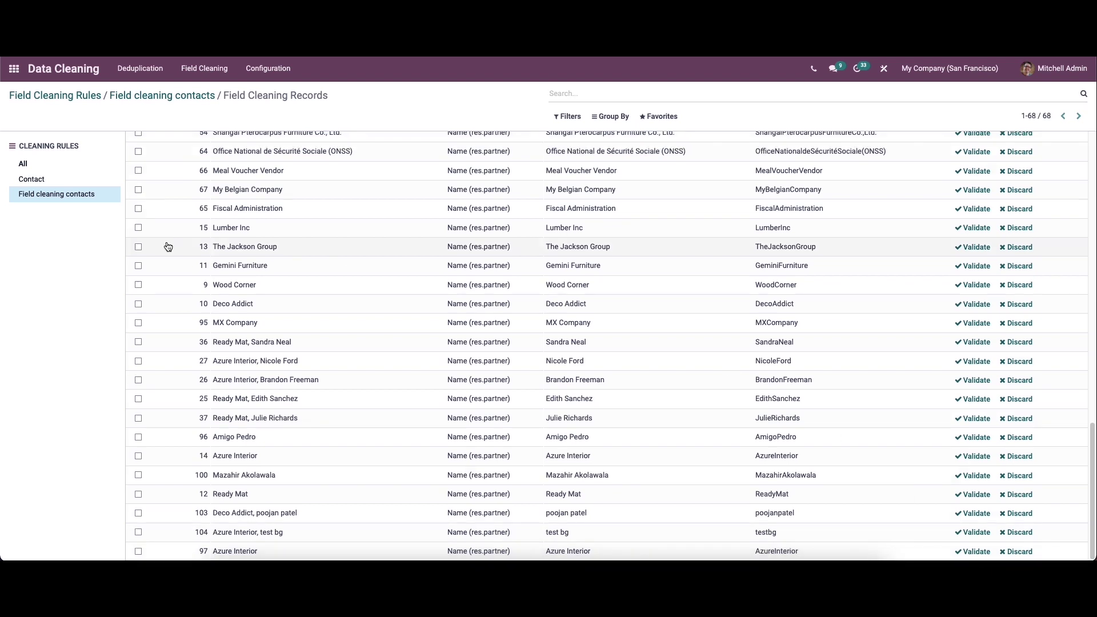
- Open the test contact in Contacts to confirm its name now reads 'Annie'
left_click(15, 71)
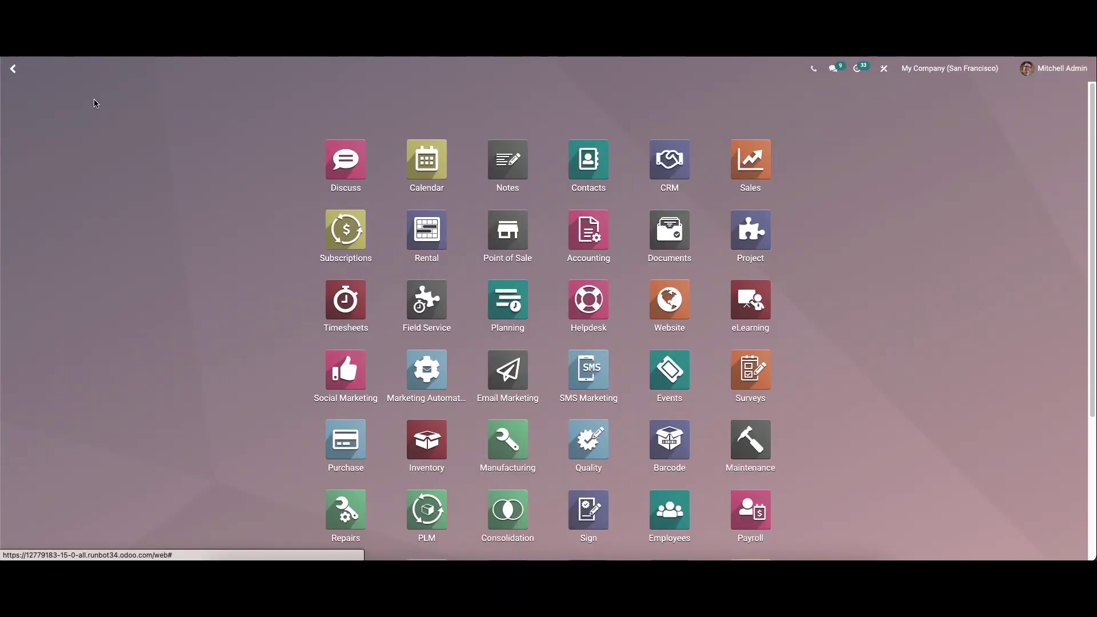
left_click(590, 178)
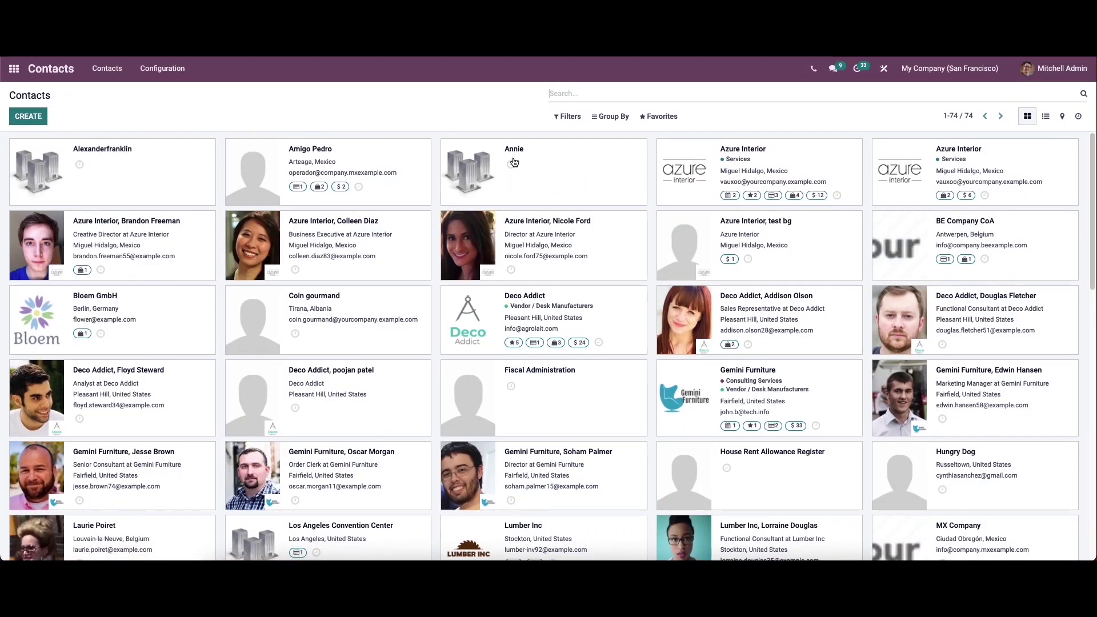
left_click(514, 162)
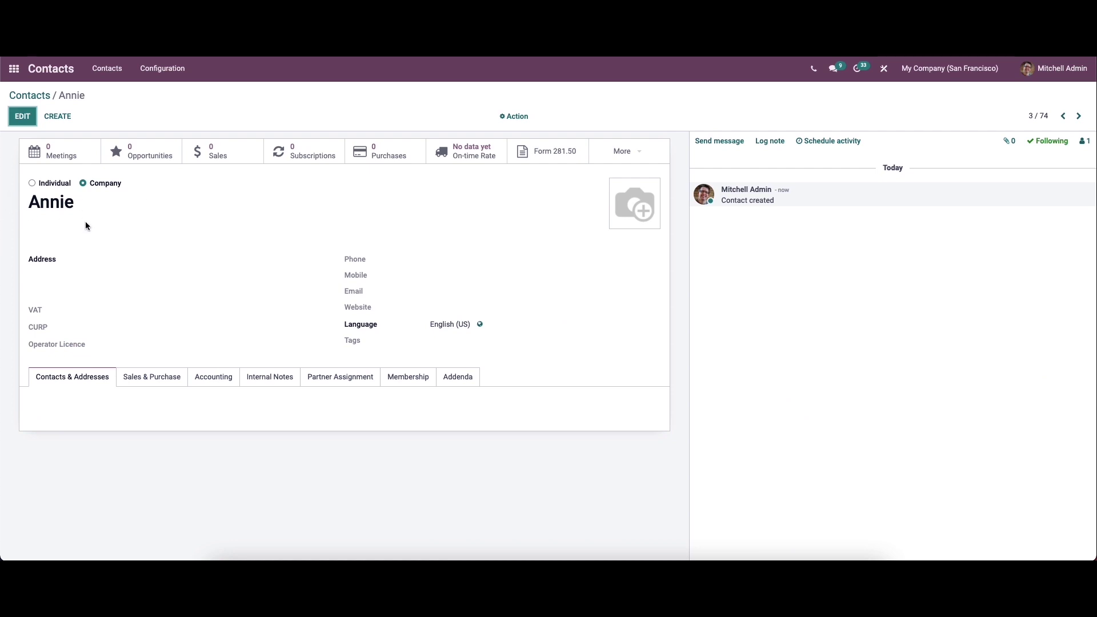
left_click(14, 69)
- Show Data Cleaning's Field Cleaning Records list, holding 298 suggested phone-number reformattings
type("dat")
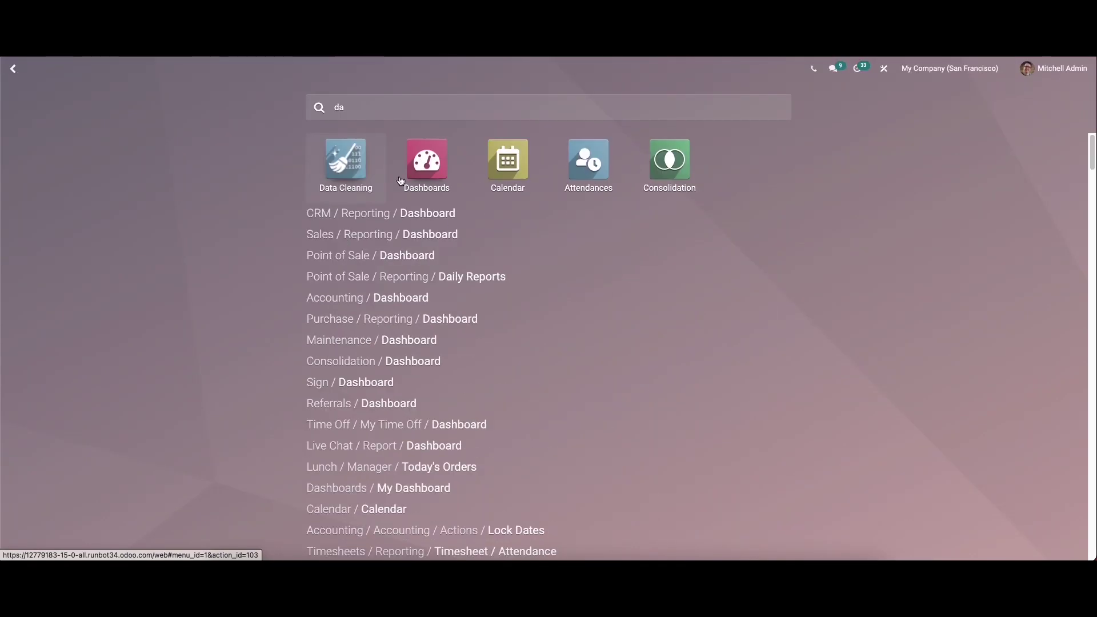
left_click(366, 177)
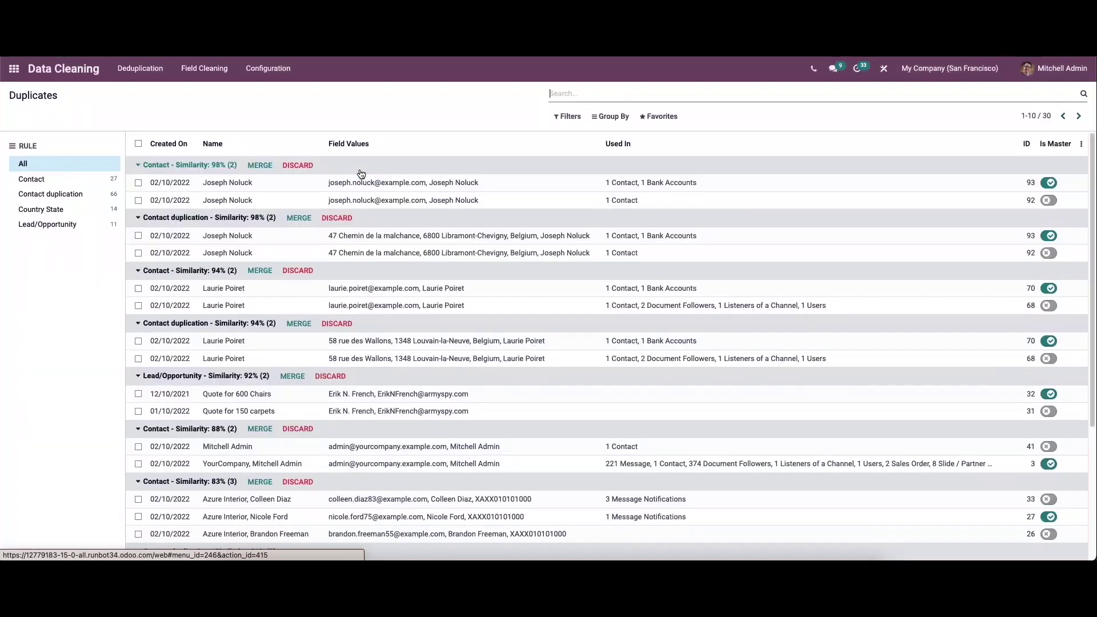
left_click(155, 74)
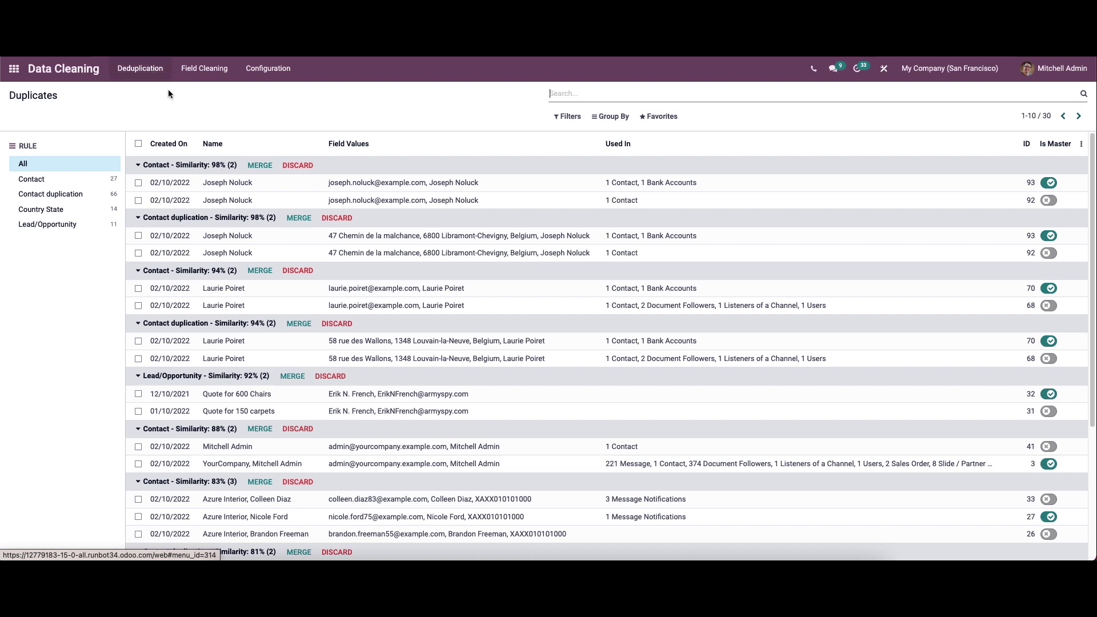
left_click(205, 73)
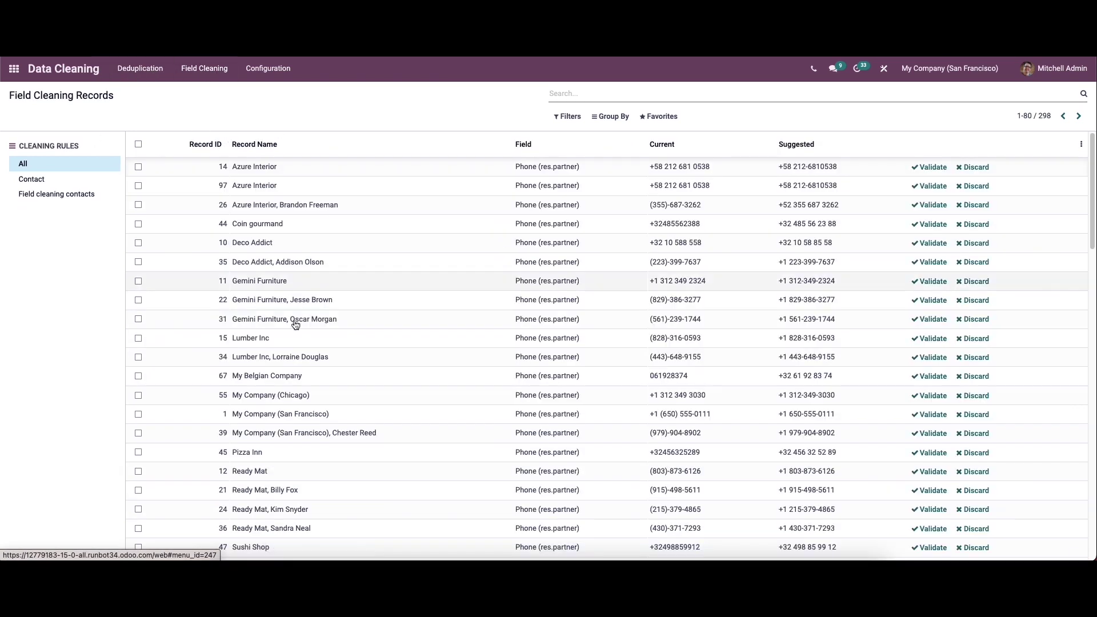